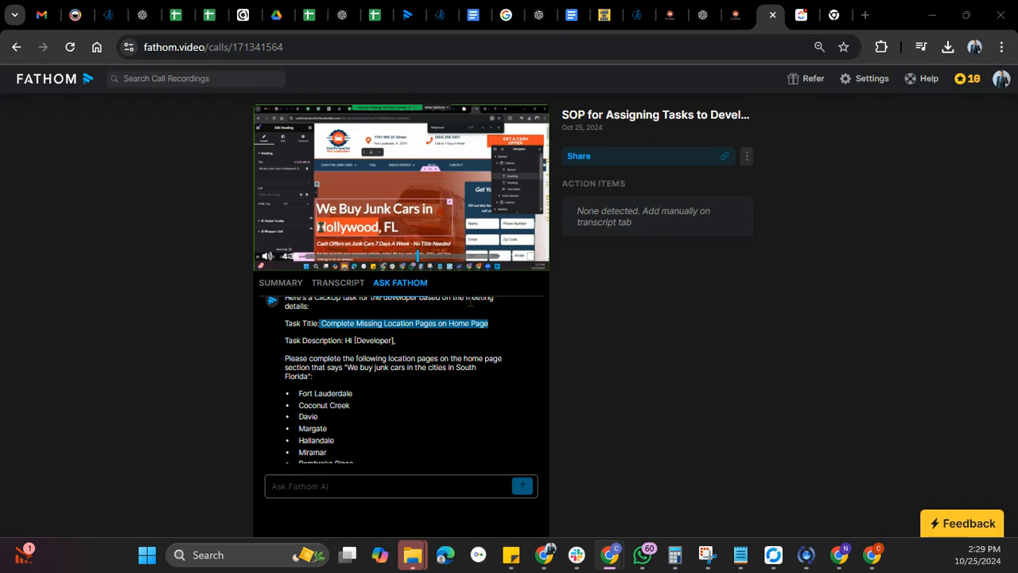
- Review the generated ClickUp task for the developer, including its title, location list, duplication instructions and attachments
{"action": "scroll", "coordinate": [466, 409], "scroll_direction": "down", "scroll_amount": 10}
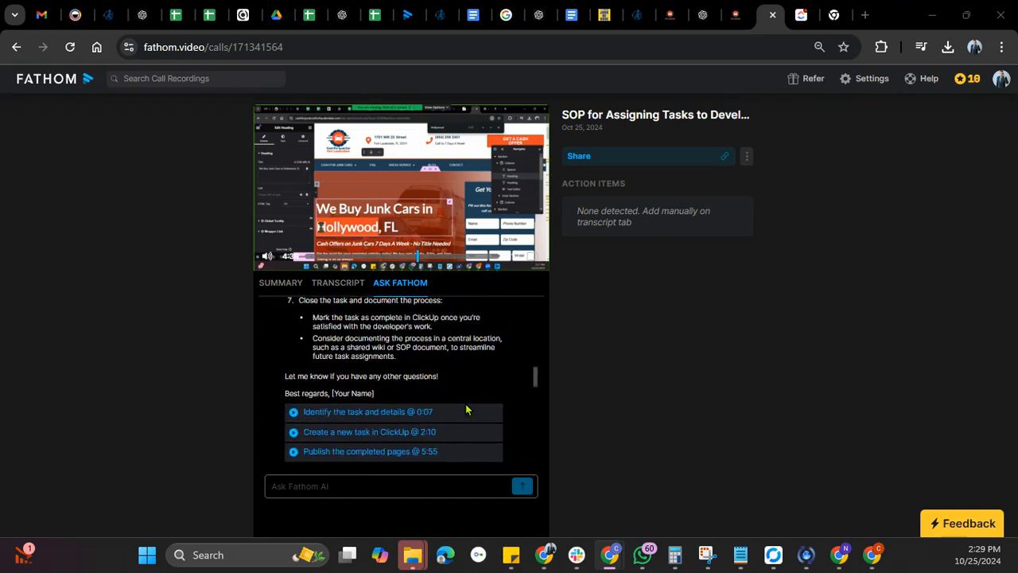
{"action": "scroll", "coordinate": [466, 409], "scroll_direction": "down", "scroll_amount": 2}
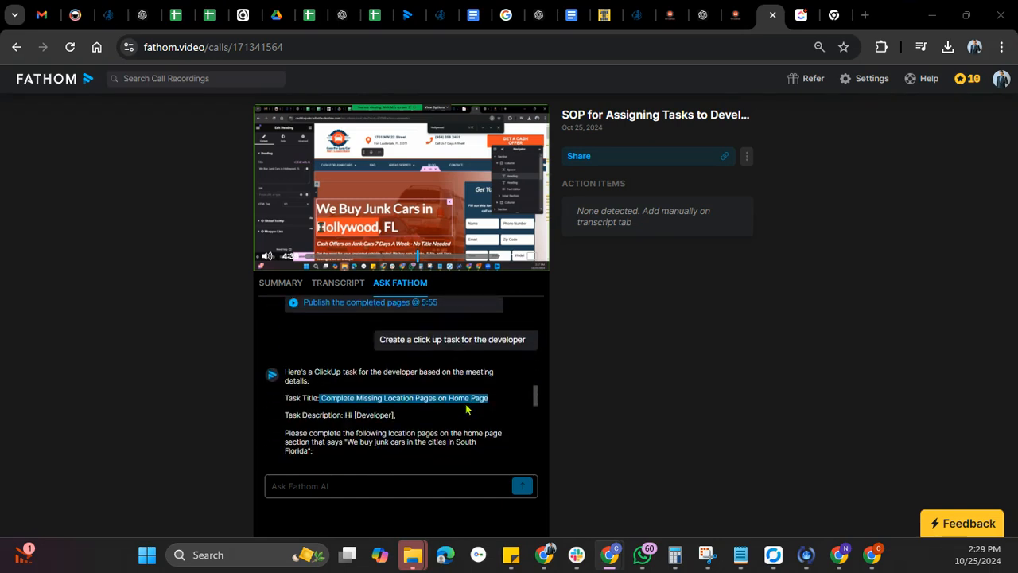
{"action": "scroll", "coordinate": [466, 408], "scroll_direction": "up", "scroll_amount": 1}
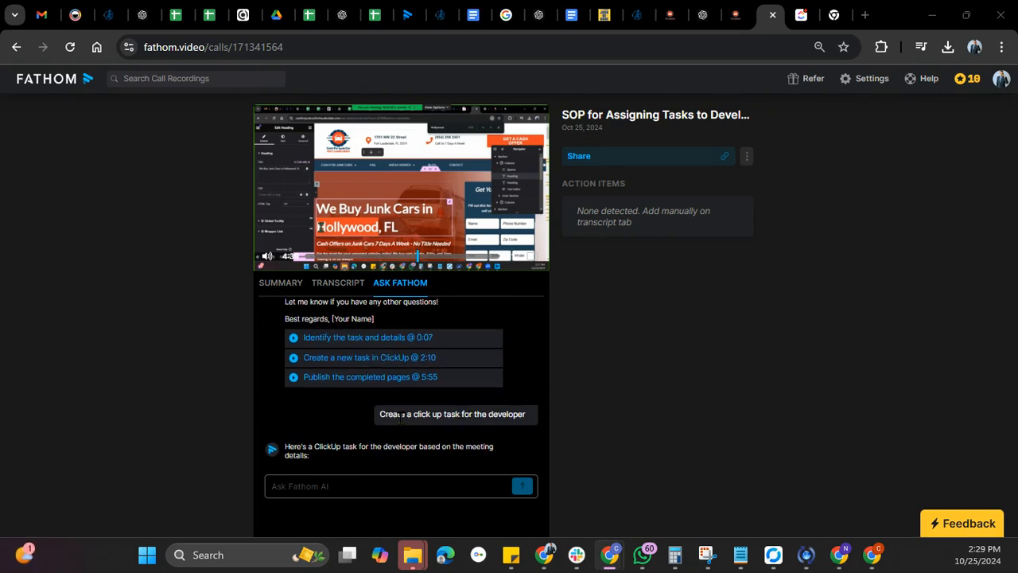
{"action": "left_click", "coordinate": [321, 491]}
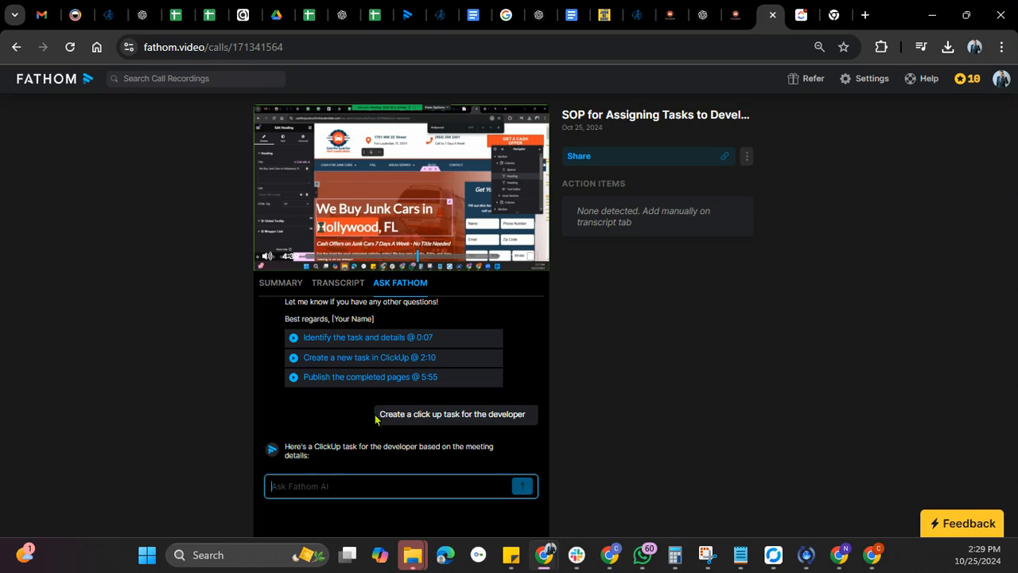
{"action": "left_click_drag", "start_coordinate": [379, 414], "coordinate": [507, 429]}
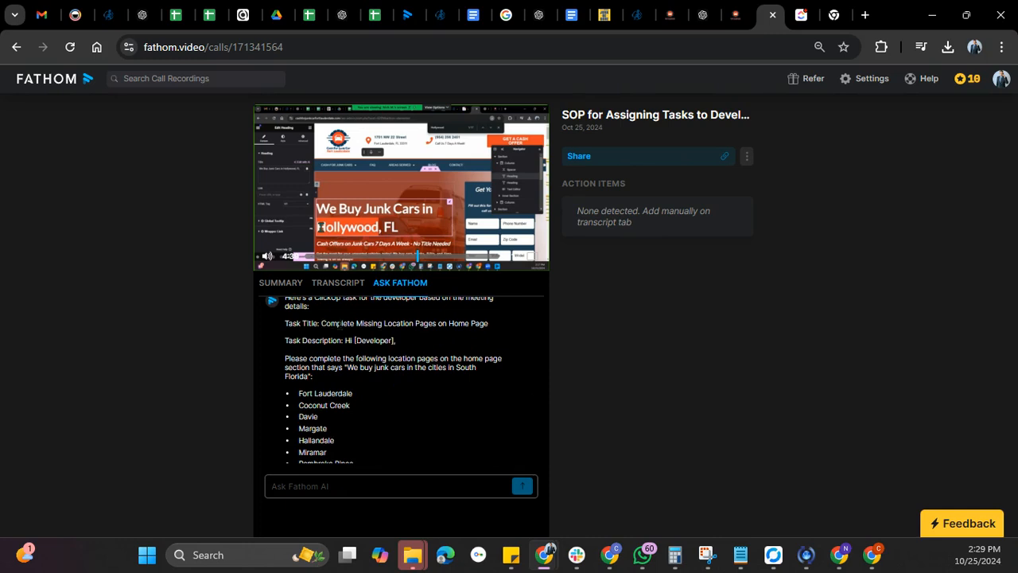
{"action": "left_click_drag", "start_coordinate": [322, 324], "coordinate": [486, 324]}
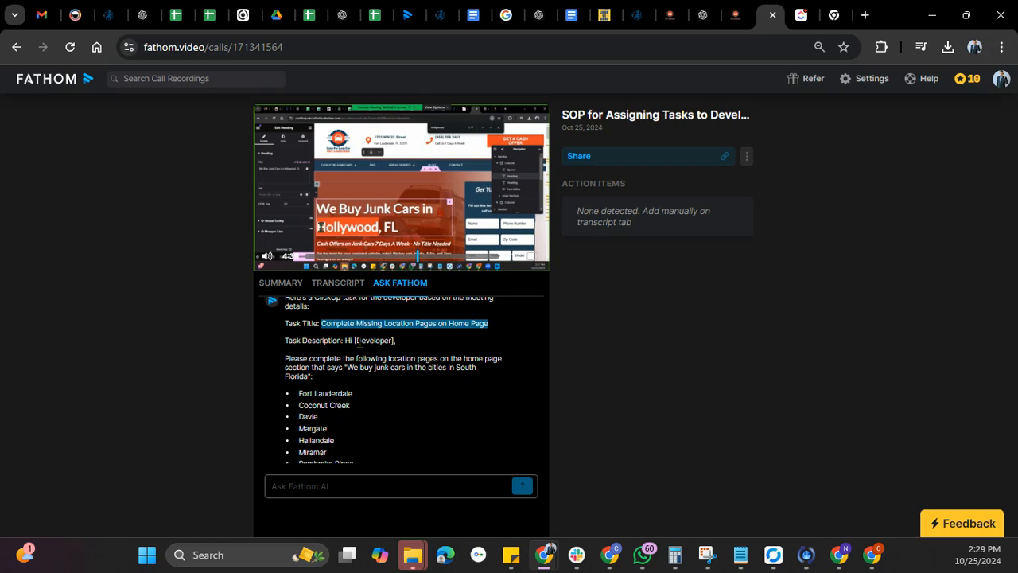
{"action": "left_click", "coordinate": [358, 340]}
{"action": "left_click_drag", "start_coordinate": [296, 359], "coordinate": [491, 373]}
{"action": "left_click", "coordinate": [491, 374]}
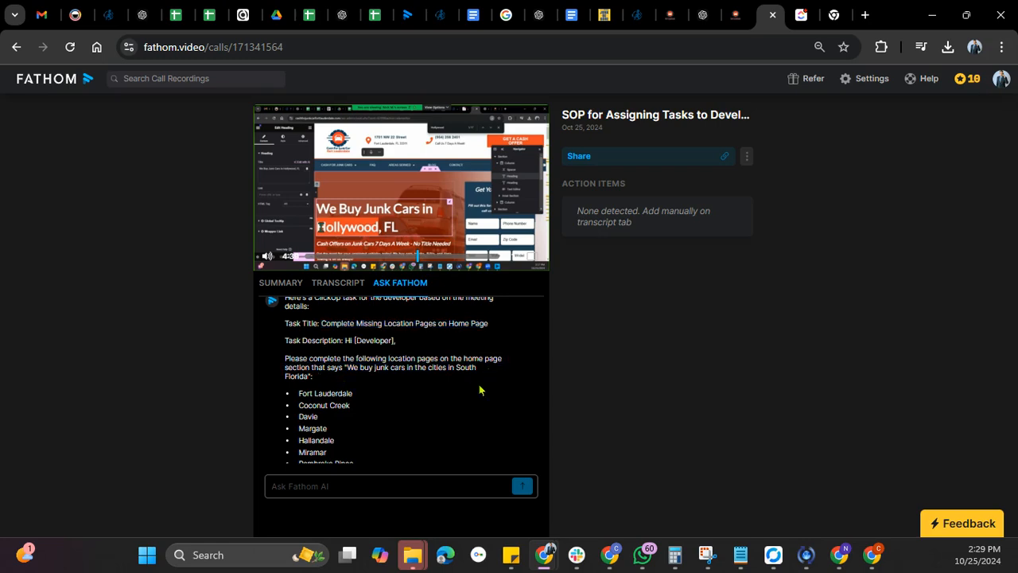
{"action": "scroll", "coordinate": [479, 390], "scroll_direction": "down", "scroll_amount": 2}
{"action": "scroll", "coordinate": [479, 390], "scroll_direction": "down", "scroll_amount": 3}
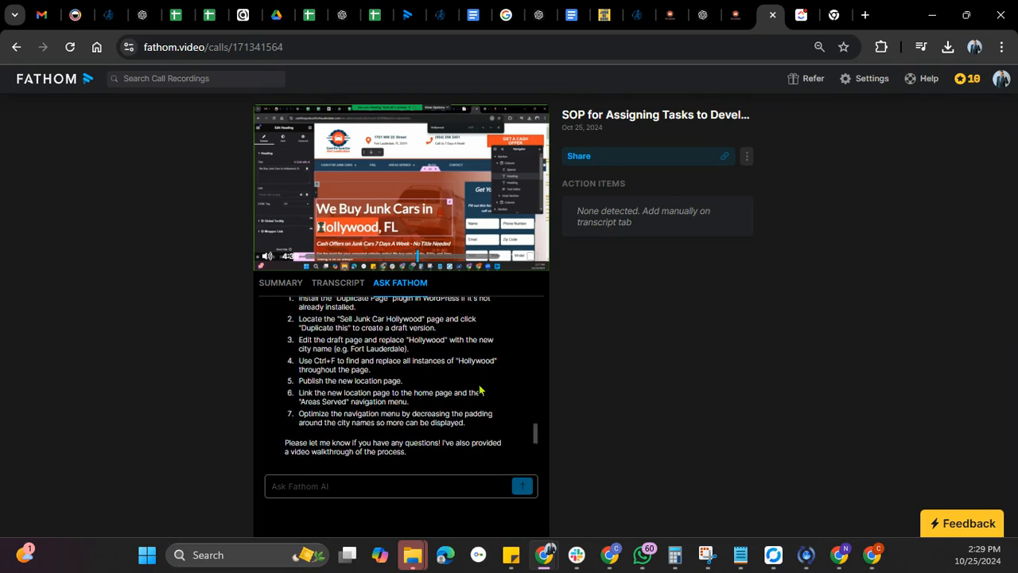
{"action": "scroll", "coordinate": [480, 389], "scroll_direction": "up", "scroll_amount": 1}
{"action": "scroll", "coordinate": [479, 389], "scroll_direction": "down", "scroll_amount": 2}
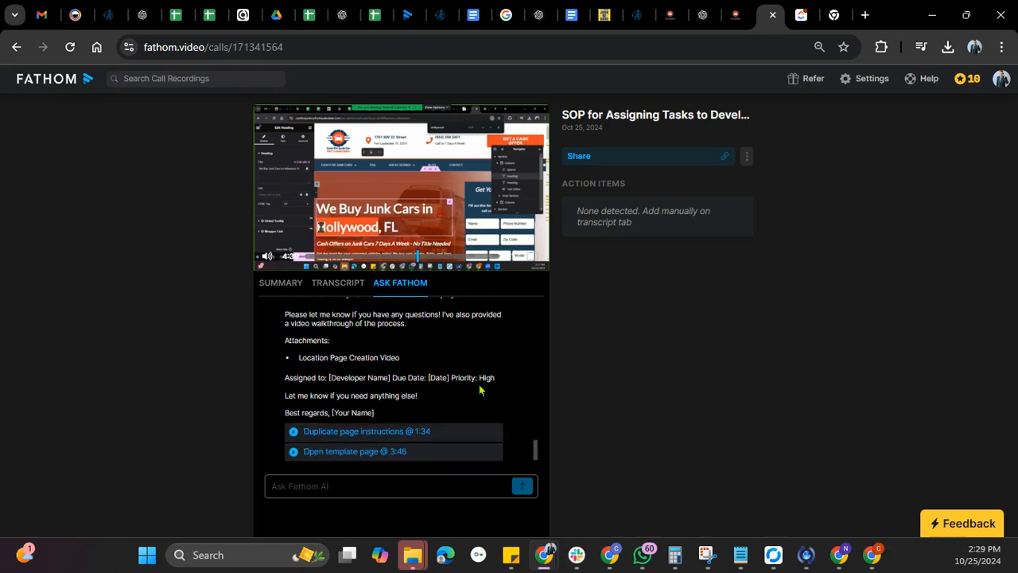
{"action": "scroll", "coordinate": [480, 389], "scroll_direction": "down", "scroll_amount": 1}
- Copy the generated task text from the task title through the "Location Page Creation Video" attachment entry
{"action": "scroll", "coordinate": [479, 384], "scroll_direction": "up", "scroll_amount": 10}
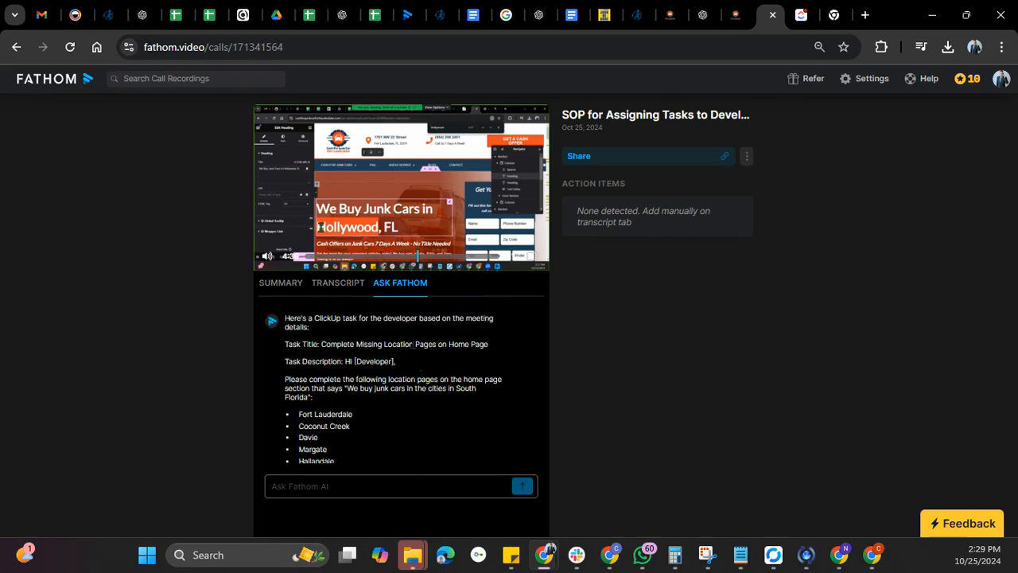
{"action": "left_click_drag", "start_coordinate": [488, 344], "coordinate": [413, 432]}
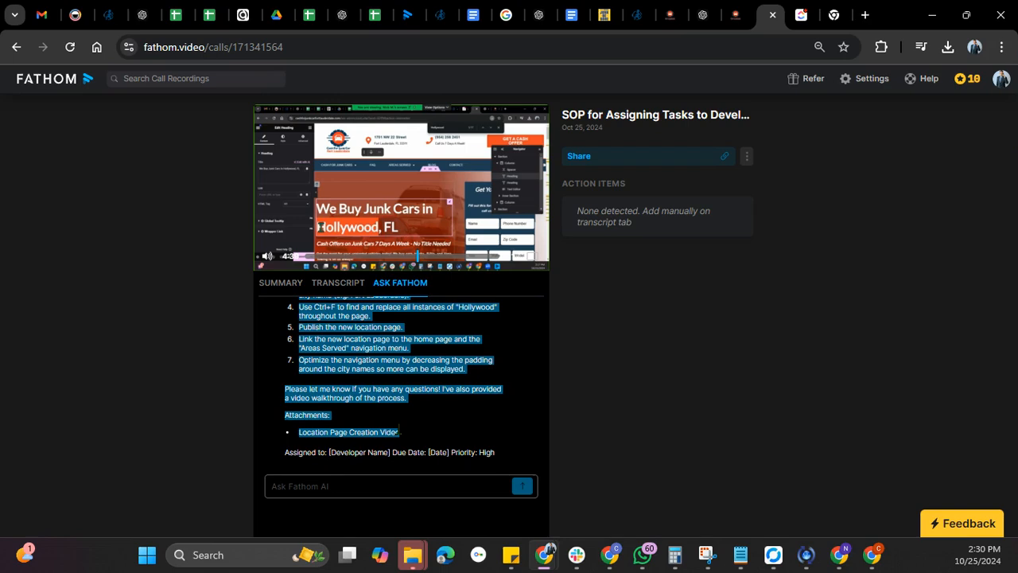
- Switch to ClickUp and open the Website Development board of Cash For Junk Car Fort Lauderdale in CAS Projects
{"action": "left_click", "coordinate": [801, 14]}
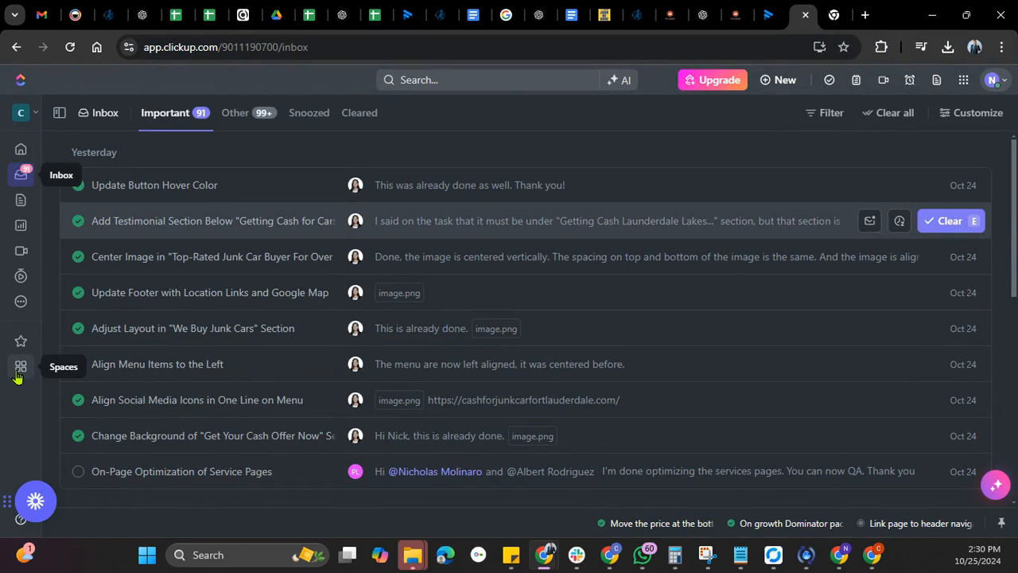
{"action": "left_click", "coordinate": [18, 373]}
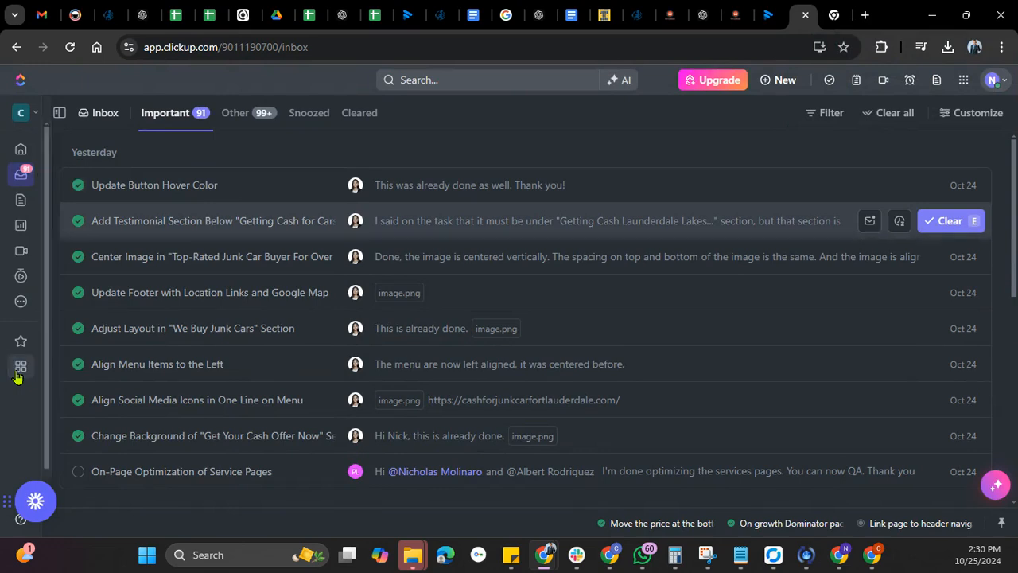
{"action": "left_click", "coordinate": [63, 162]}
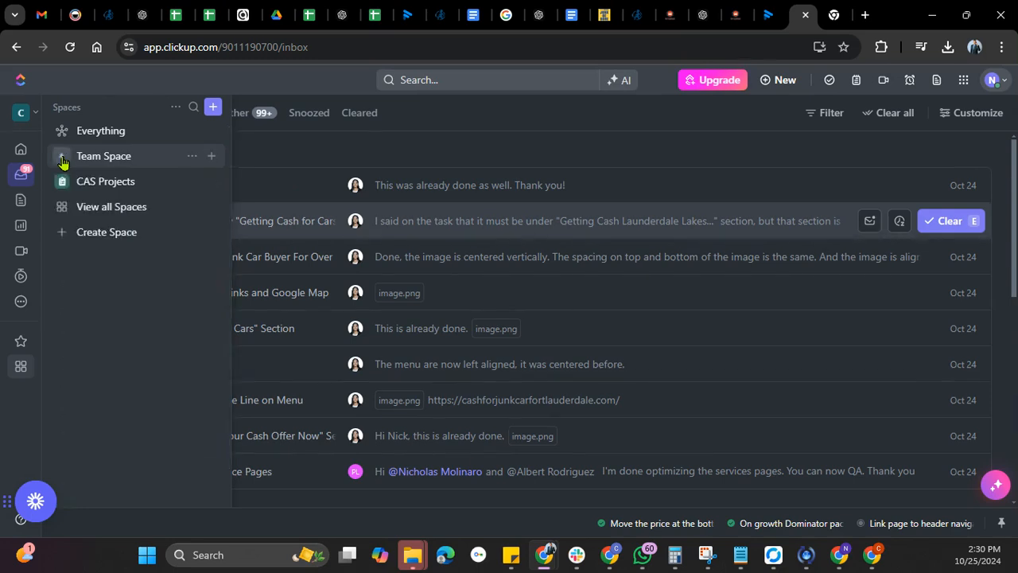
{"action": "left_click", "coordinate": [62, 182]}
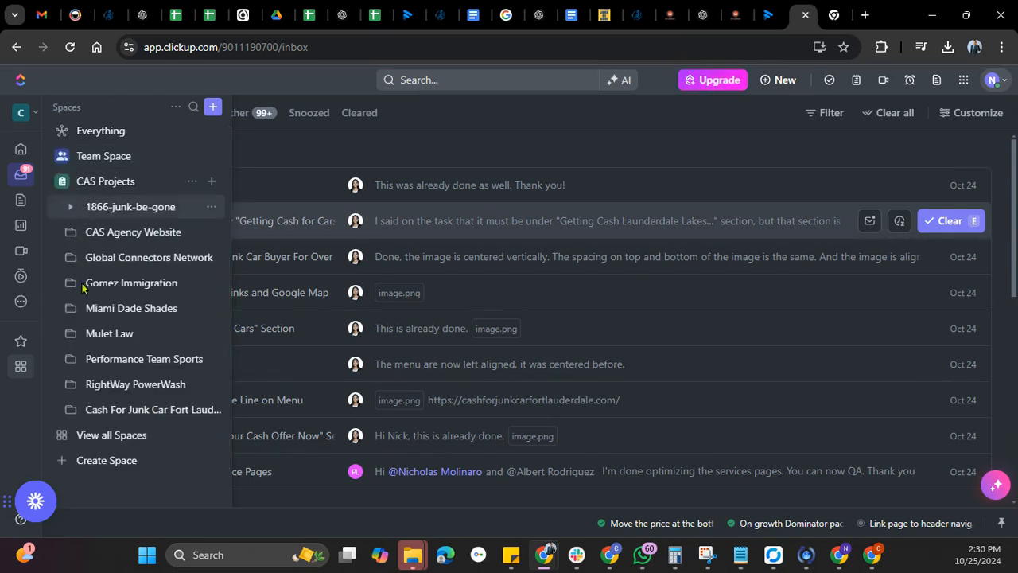
{"action": "left_click", "coordinate": [88, 415]}
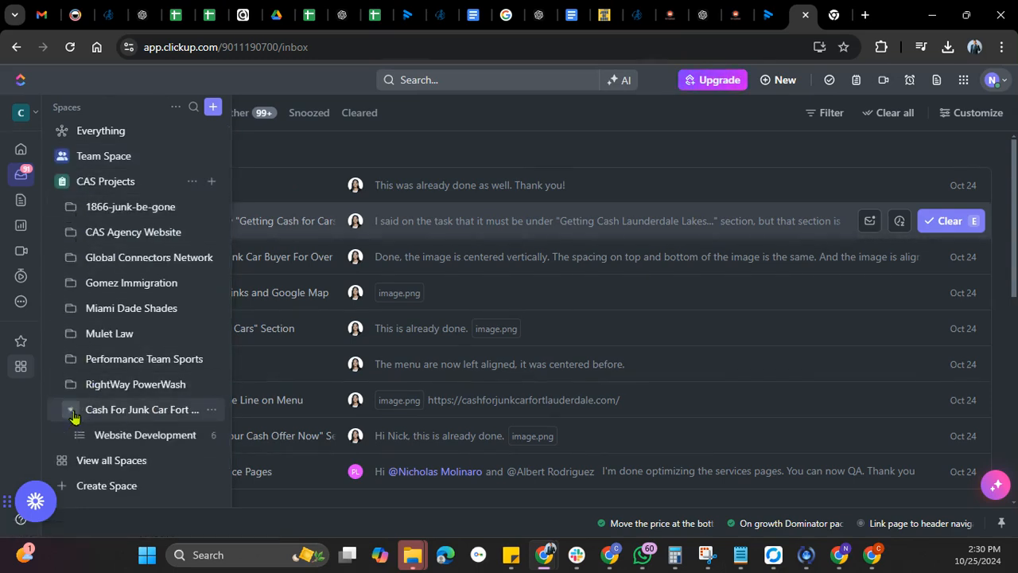
{"action": "left_click", "coordinate": [151, 418]}
{"action": "left_click", "coordinate": [148, 433]}
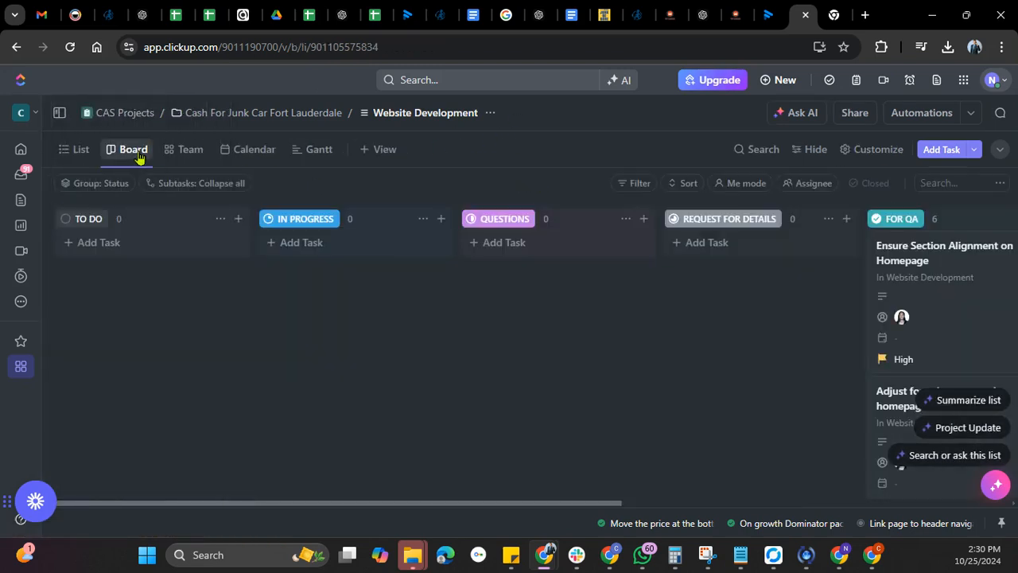
{"action": "right_click", "coordinate": [127, 154]}
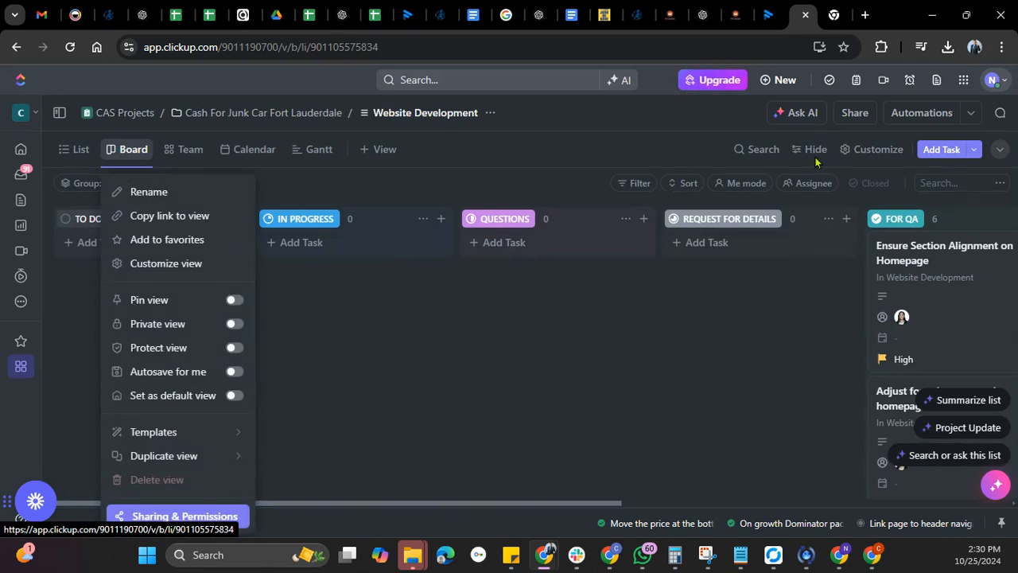
{"action": "left_click", "coordinate": [954, 153]}
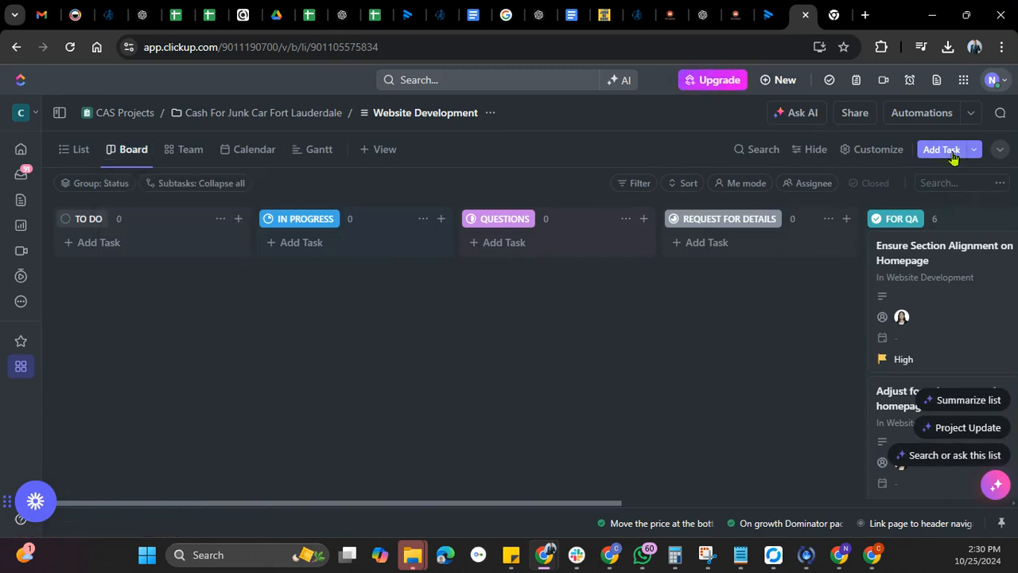
- Start a new task in Website Development and paste the copied task text as its description
{"action": "left_click", "coordinate": [953, 153]}
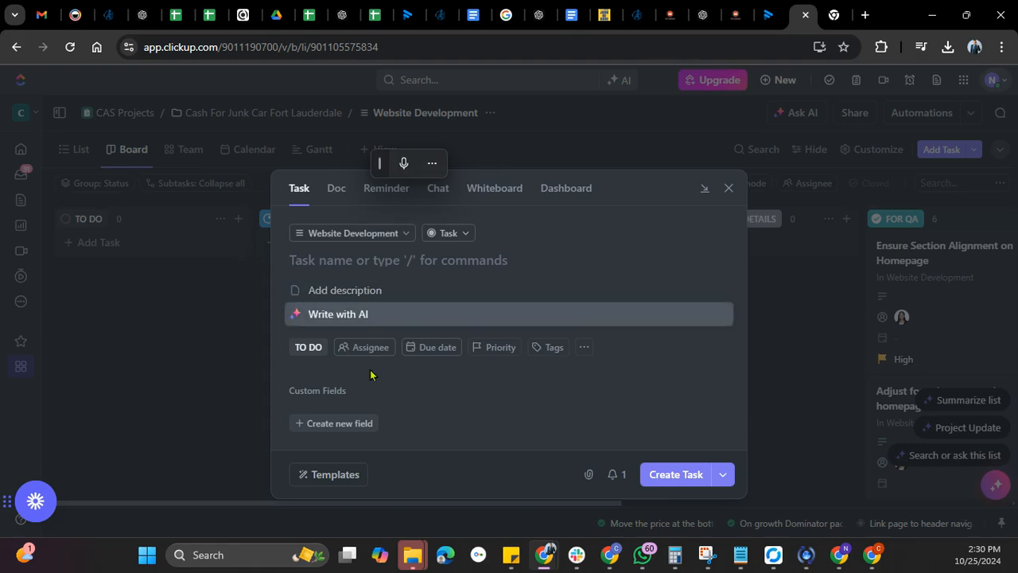
{"action": "left_click", "coordinate": [384, 291]}
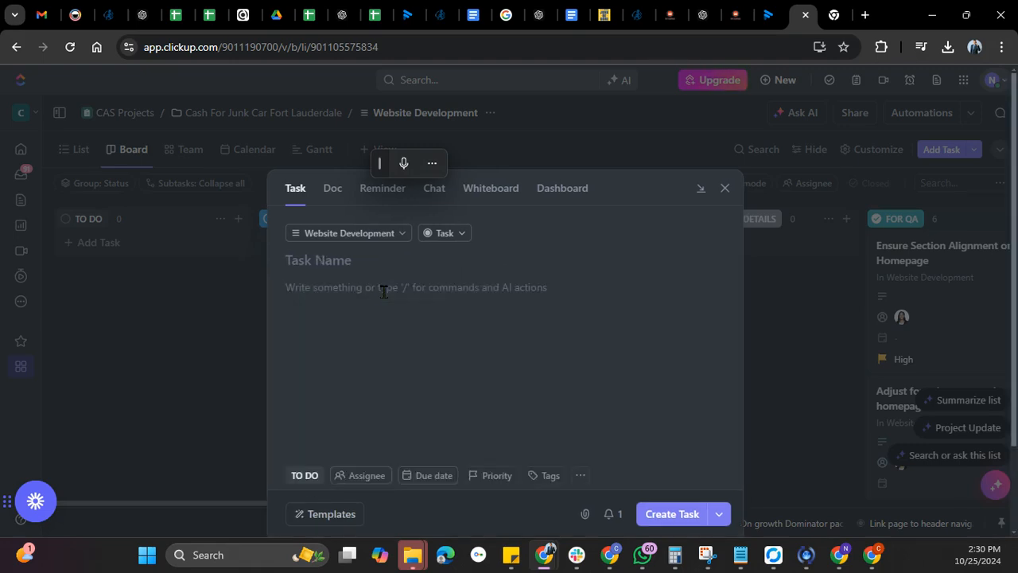
{"action": "right_click", "coordinate": [383, 291]}
{"action": "left_click", "coordinate": [454, 184]}
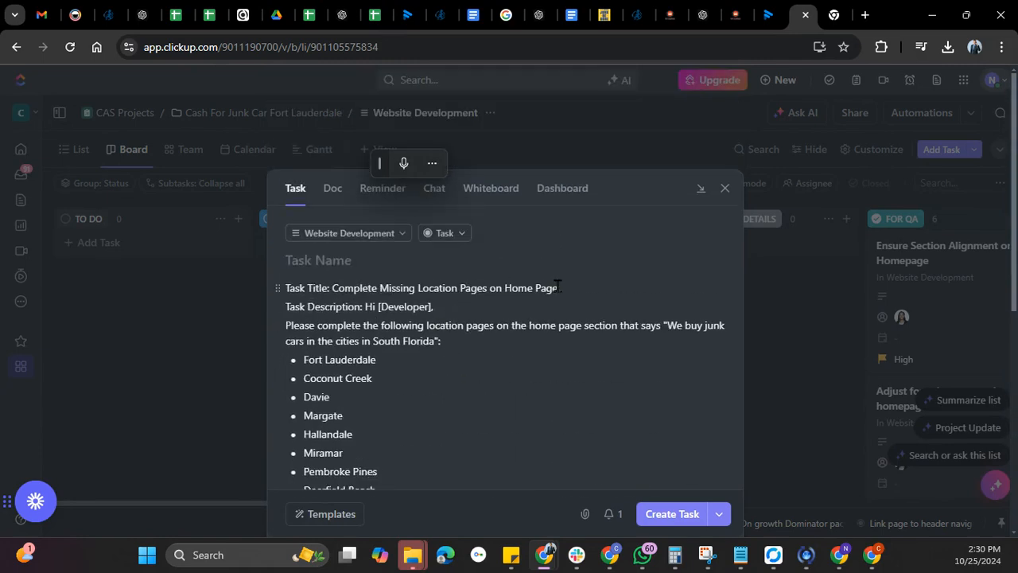
- Copy the title "Complete Missing Location Pages on Home Page" from the description into the task name
{"action": "left_click_drag", "start_coordinate": [558, 288], "coordinate": [333, 289]}
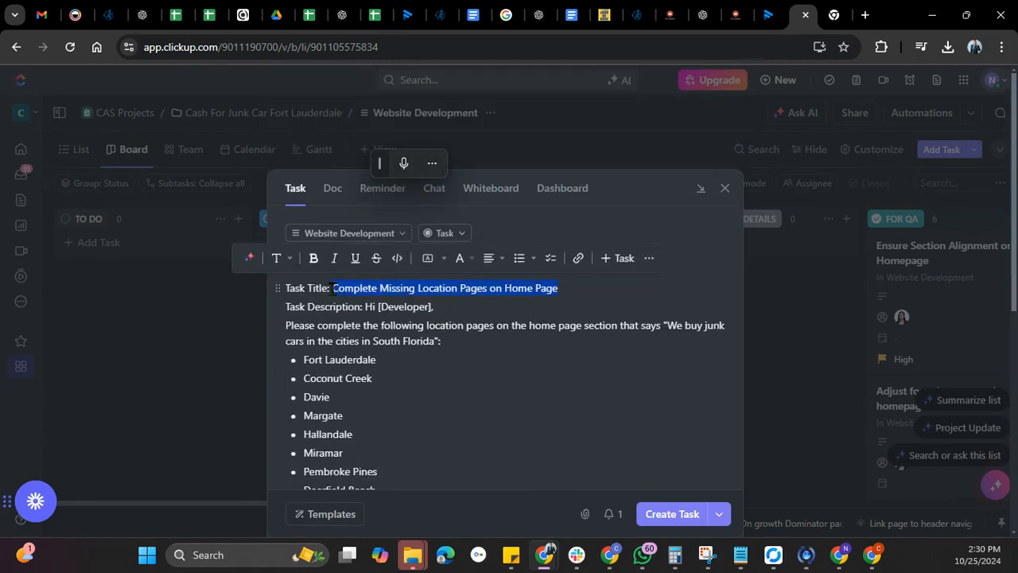
{"action": "right_click", "coordinate": [333, 288]}
{"action": "left_click", "coordinate": [389, 90]}
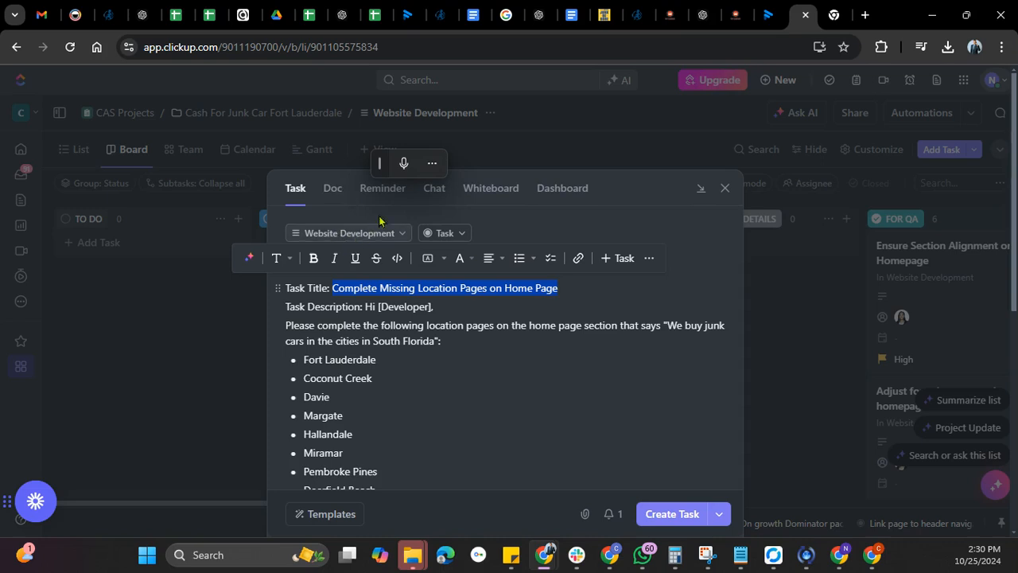
{"action": "left_click", "coordinate": [467, 356]}
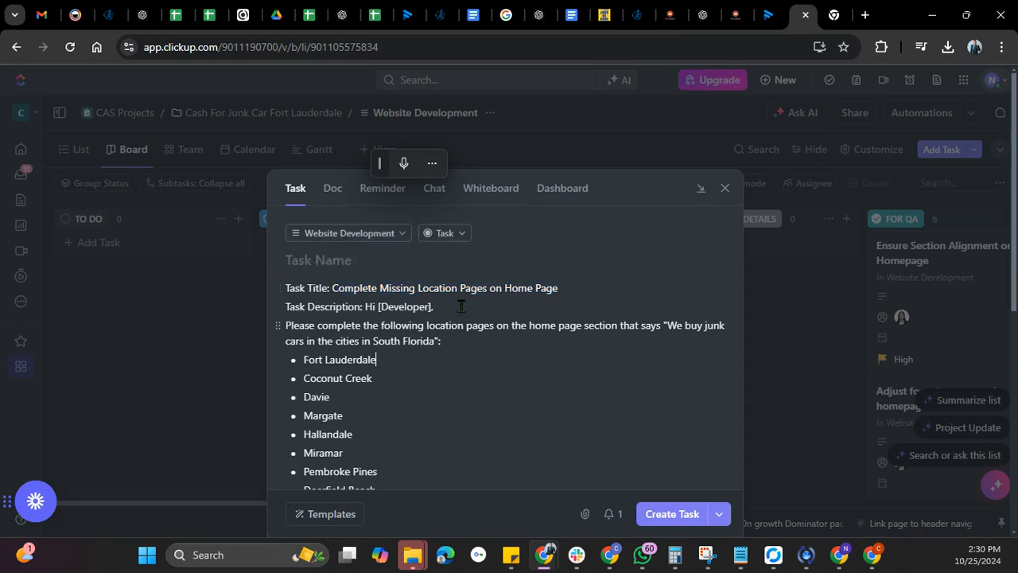
{"action": "left_click", "coordinate": [320, 253]}
{"action": "right_click", "coordinate": [320, 253]}
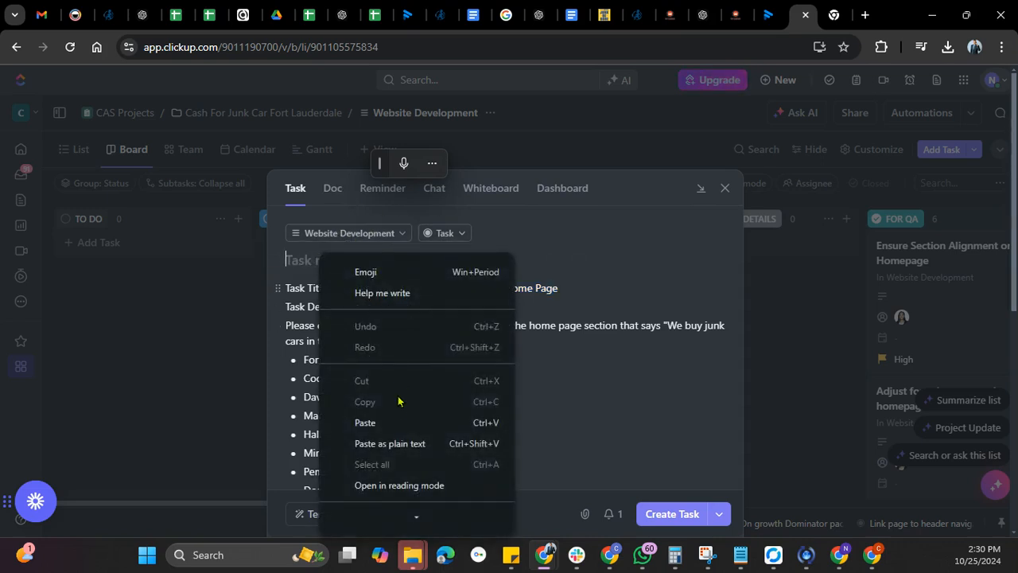
{"action": "left_click", "coordinate": [396, 421]}
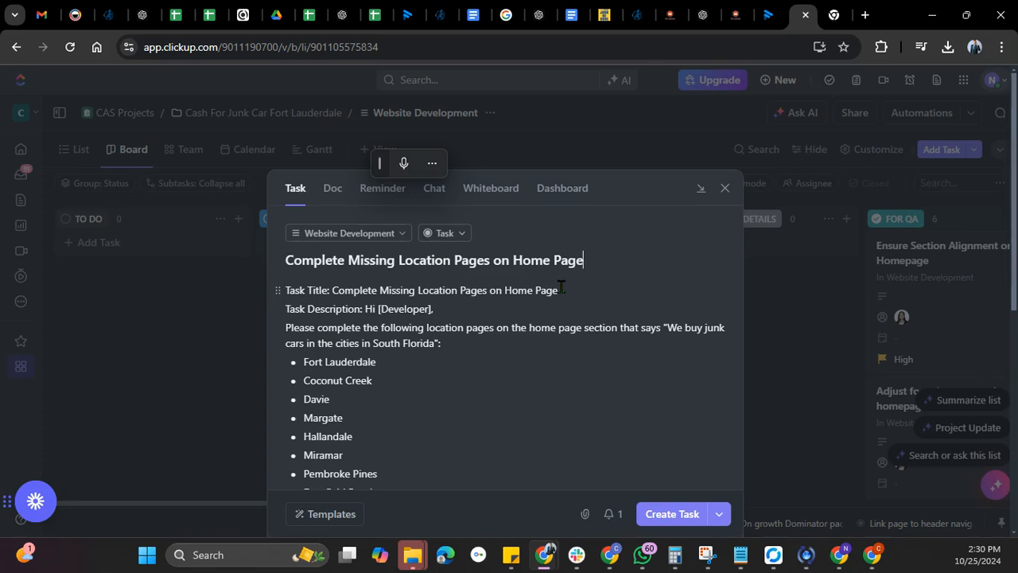
- Delete the redundant "Task Title" line from the start of the description
{"action": "left_click_drag", "start_coordinate": [561, 288], "coordinate": [285, 291]}
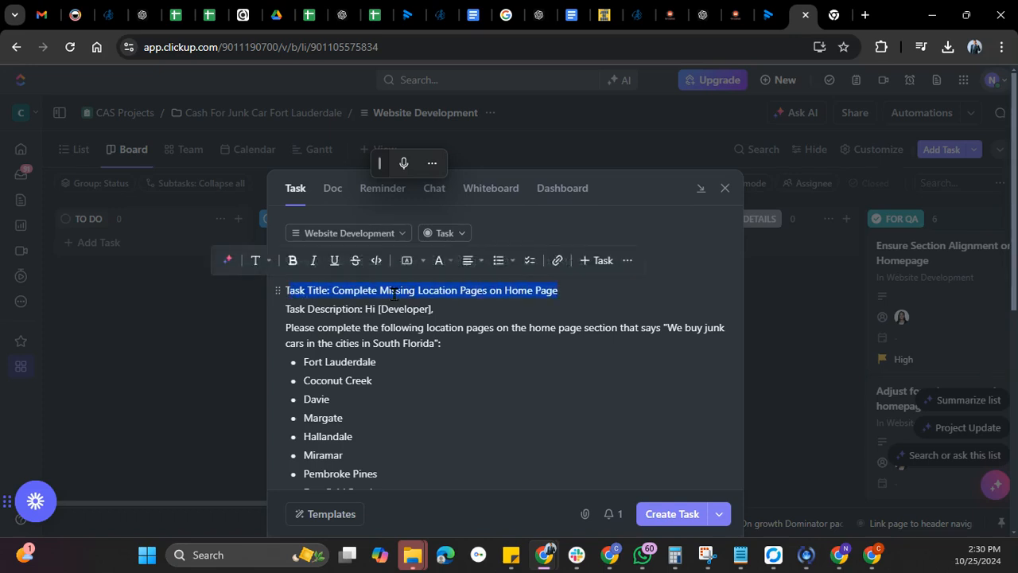
{"action": "key", "text": "BackSpace"}
{"action": "key", "text": "Delete"}
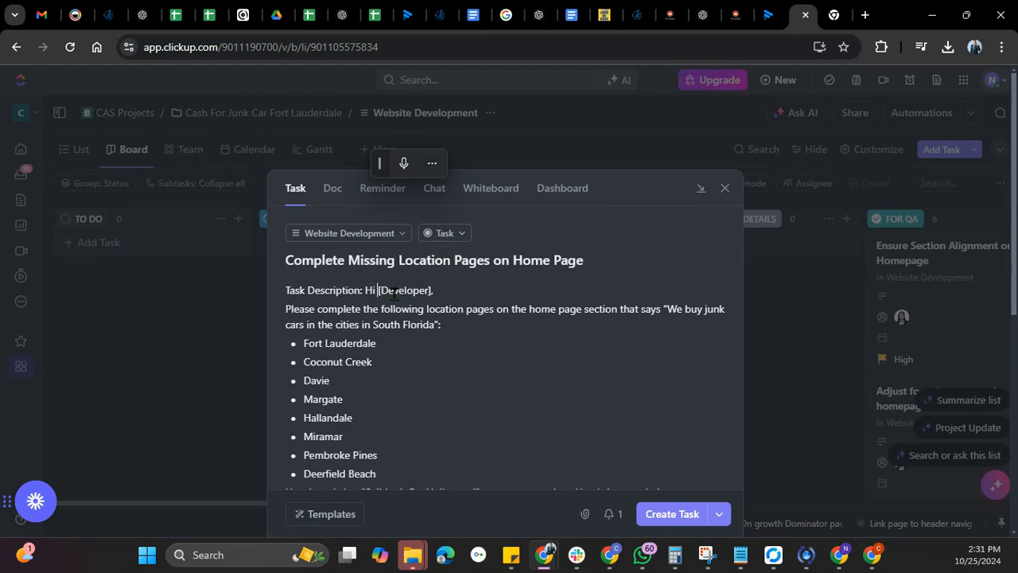
- Replace the "[Developer]" placeholder in the description's greeting with a mention of the assigned developer
{"action": "key", "text": "Delete"}
{"action": "key", "text": "Delete"}
{"action": "key", "text": "Delete"}
{"action": "key", "text": "Delete"}
{"action": "key", "text": "Delete"}
{"action": "key", "text": "Delete"}
{"action": "key", "text": "Delete"}
{"action": "key", "text": "Delete"}
{"action": "key", "text": "Delete"}
{"action": "key", "text": "Delete"}
{"action": "type", "text": "@mi"}
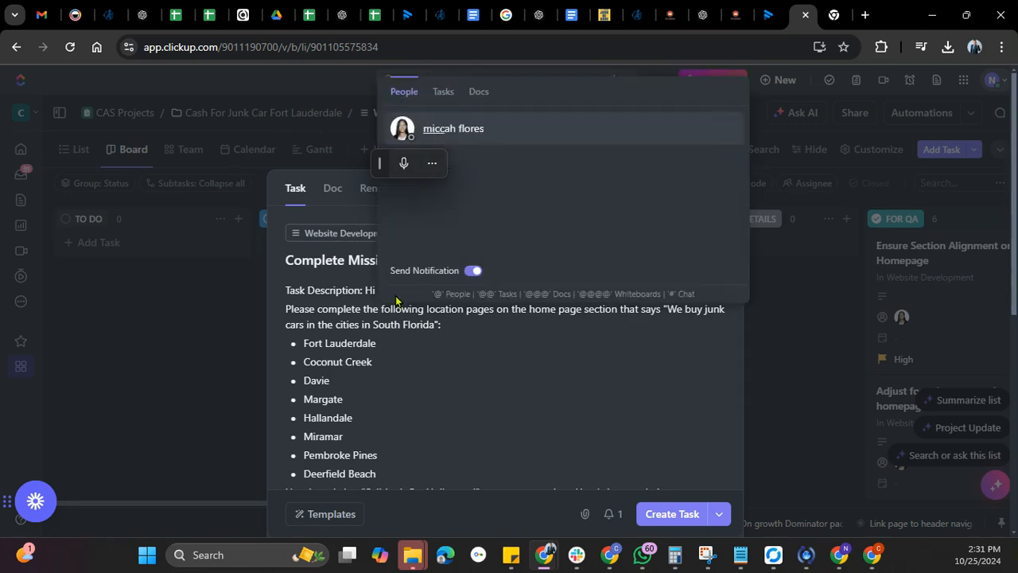
{"action": "left_click", "coordinate": [448, 129]}
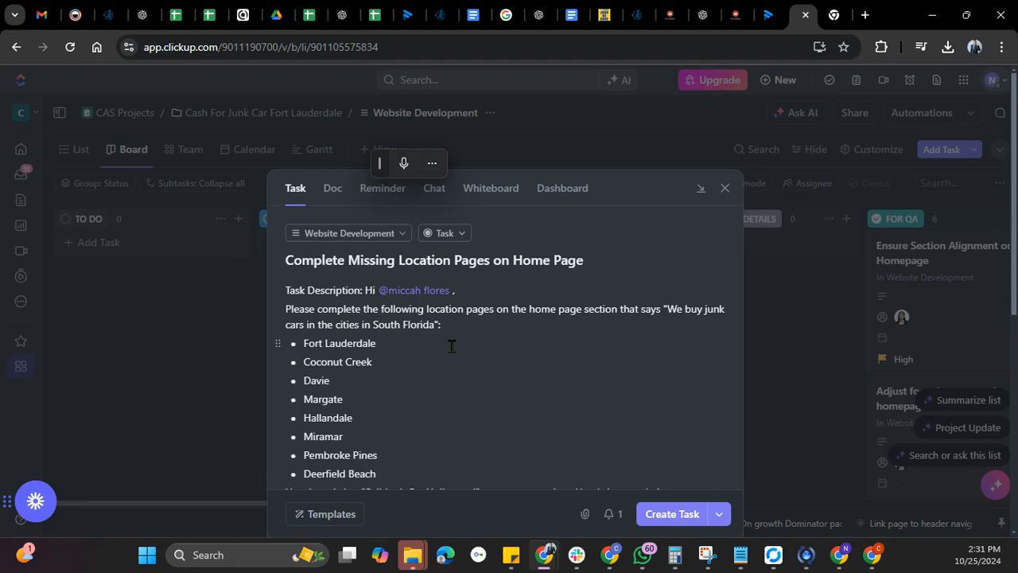
- Add the line "Please watch video first ()" above the greeting at the start of the task description
{"action": "scroll", "coordinate": [451, 350], "scroll_direction": "down", "scroll_amount": 5}
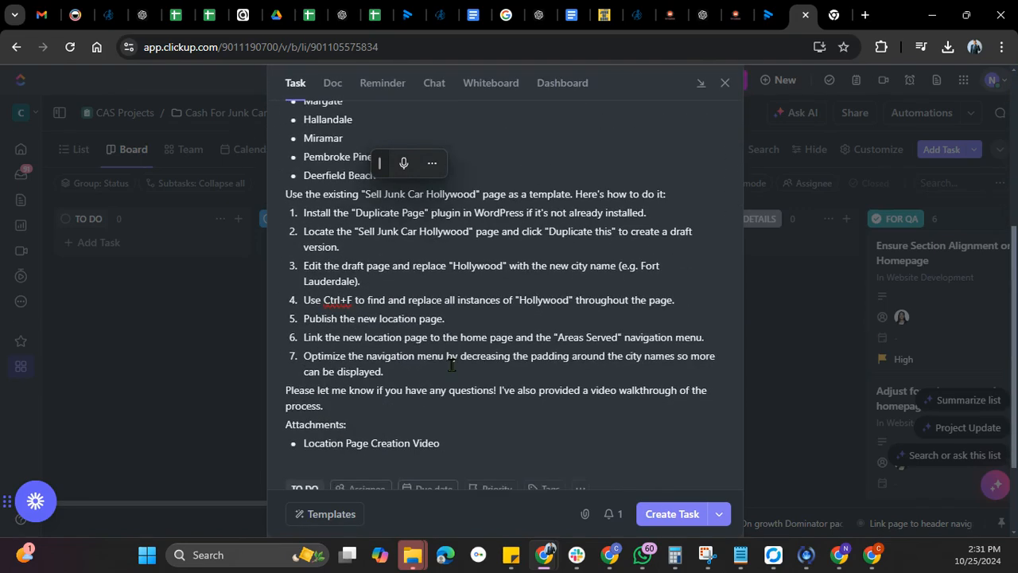
{"action": "scroll", "coordinate": [451, 364], "scroll_direction": "down", "scroll_amount": 2}
{"action": "scroll", "coordinate": [451, 364], "scroll_direction": "up", "scroll_amount": 5}
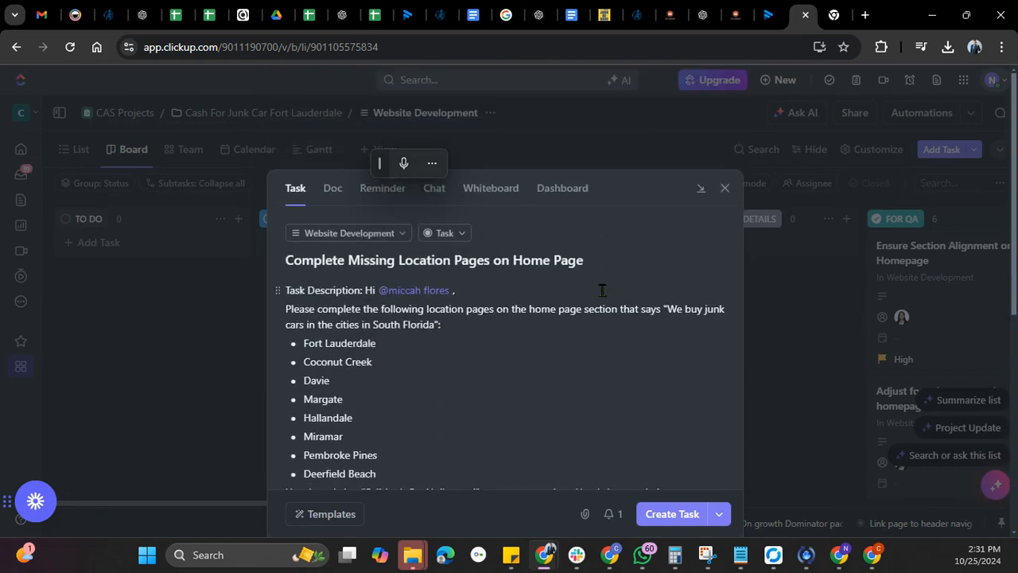
{"action": "key", "text": "Return"}
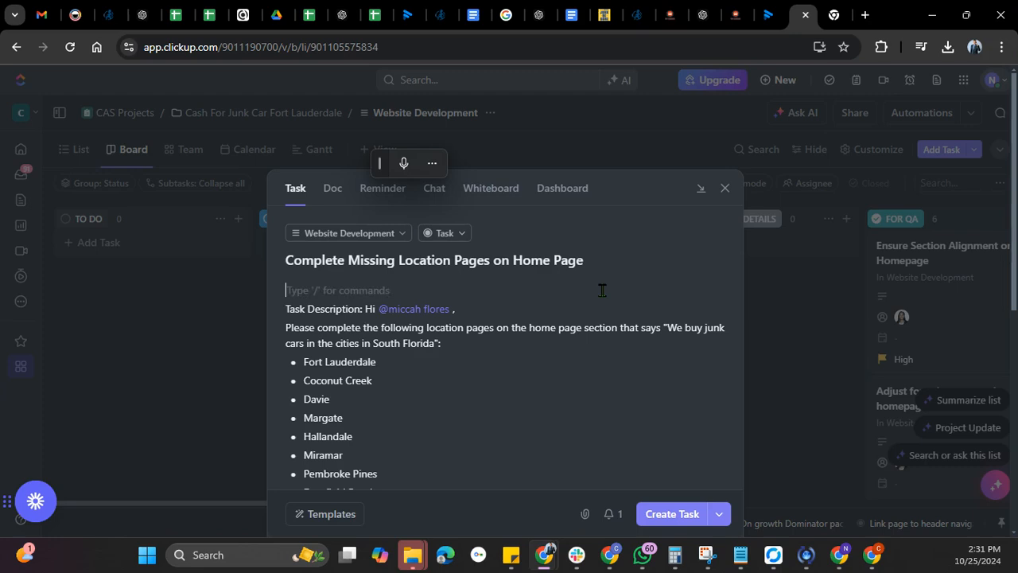
{"action": "type", "text": "Please wat"}
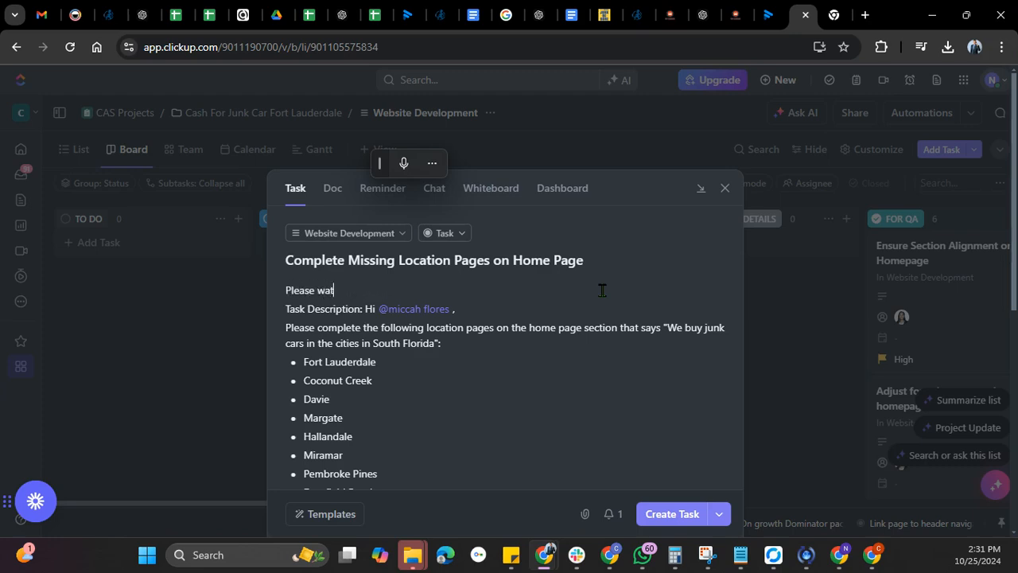
{"action": "type", "text": "ch video firstr"}
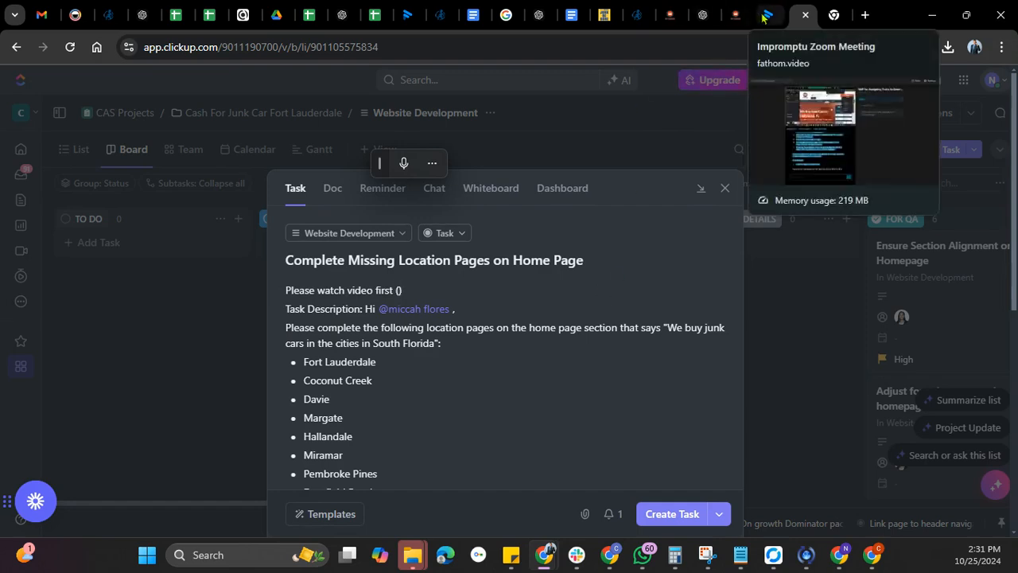
- Copy the share link of the Fathom recording and paste it between the parentheses in the ClickUp description's first line
{"action": "left_click", "coordinate": [769, 15]}
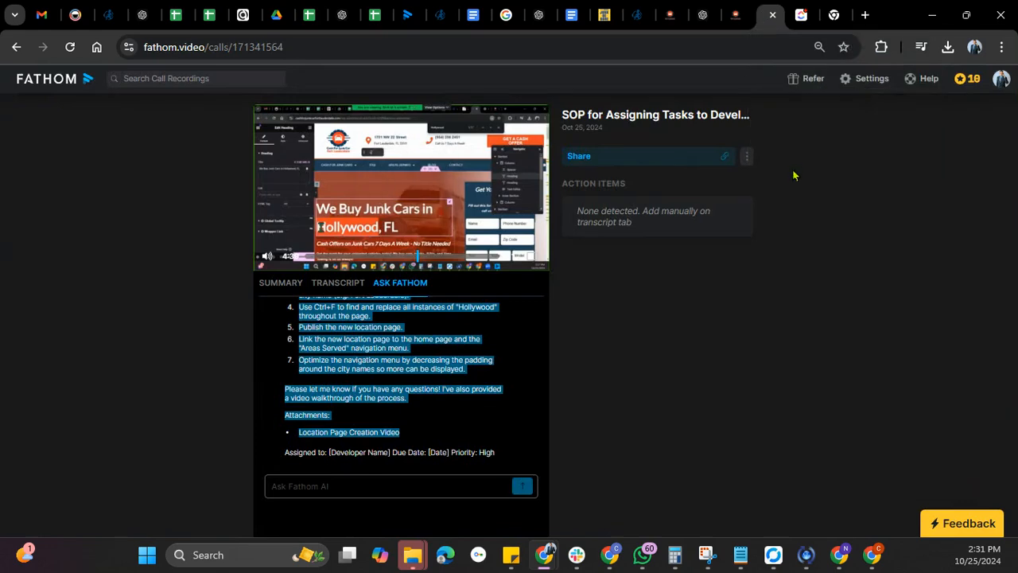
{"action": "left_click", "coordinate": [668, 163]}
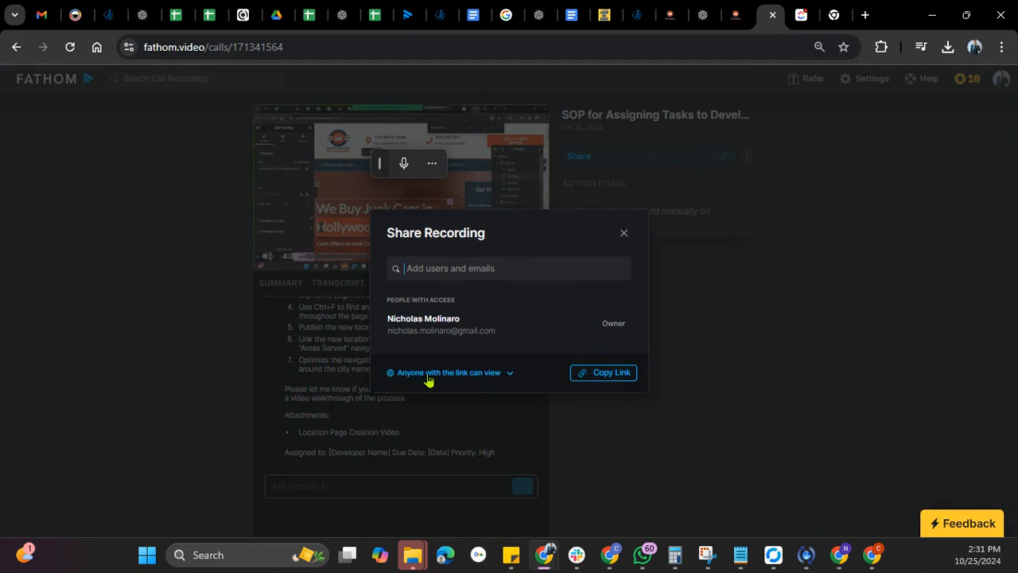
{"action": "left_click", "coordinate": [586, 373]}
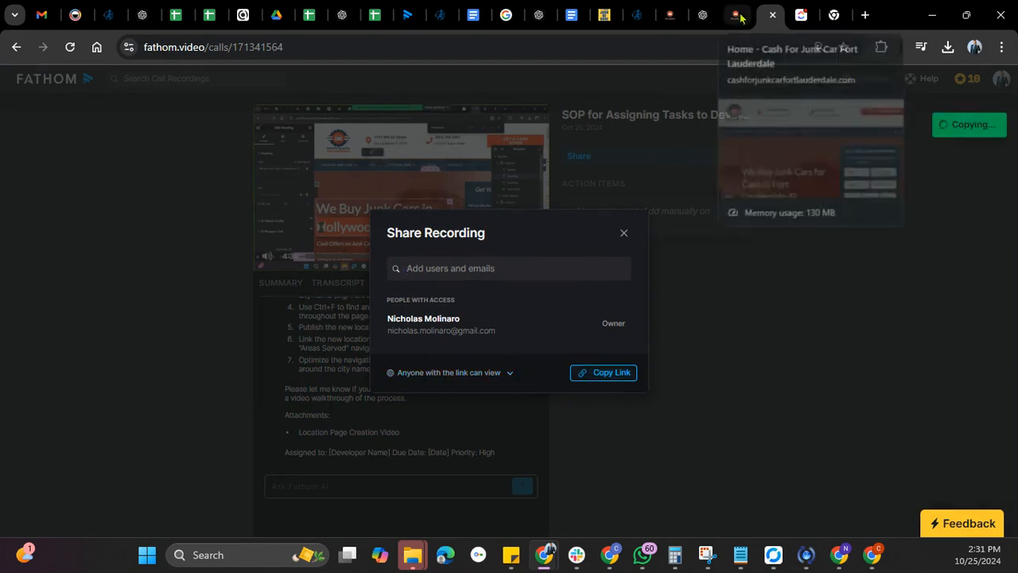
{"action": "left_click", "coordinate": [800, 16]}
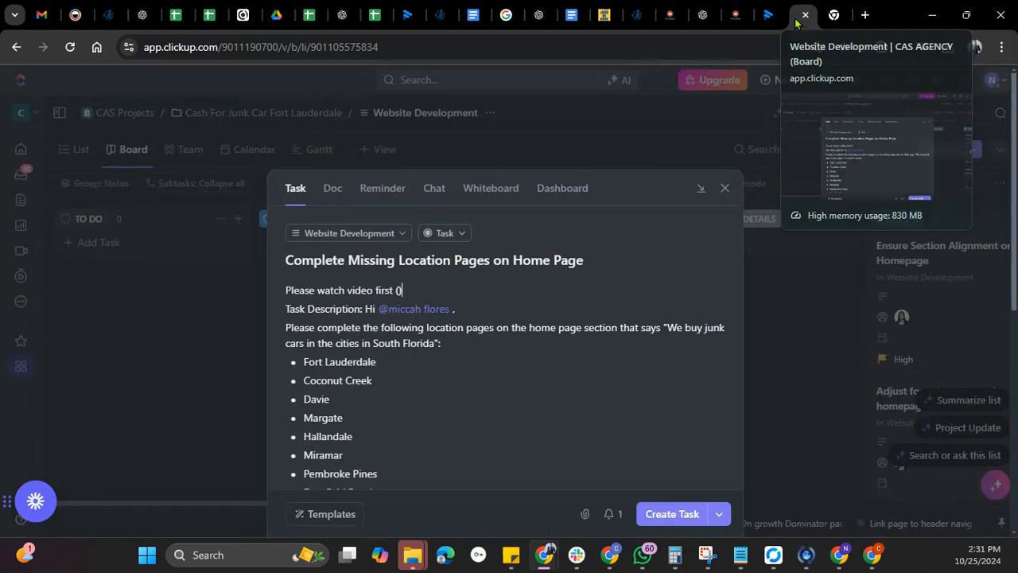
{"action": "right_click", "coordinate": [399, 290]}
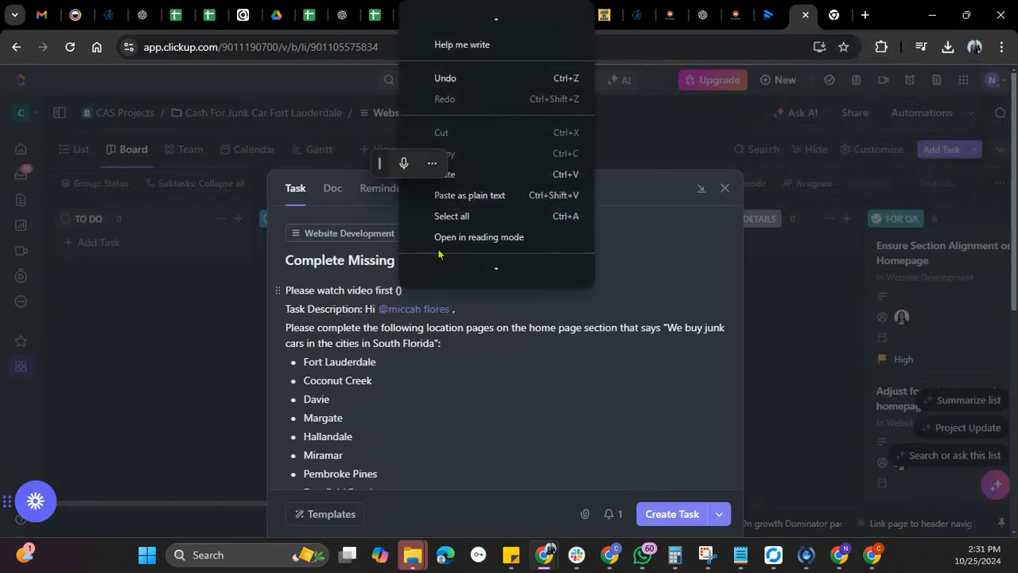
{"action": "left_click", "coordinate": [463, 173]}
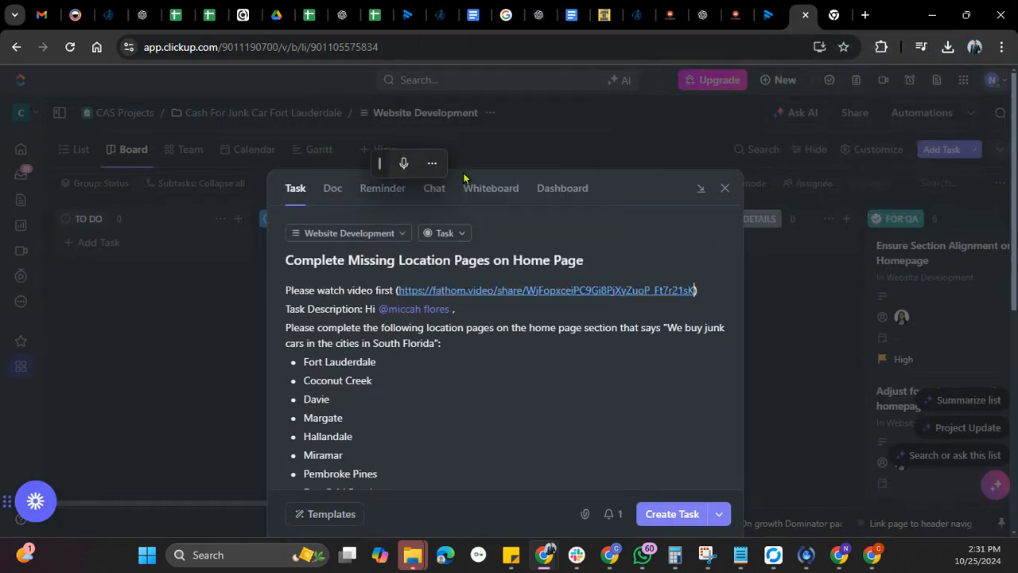
{"action": "left_click", "coordinate": [611, 371]}
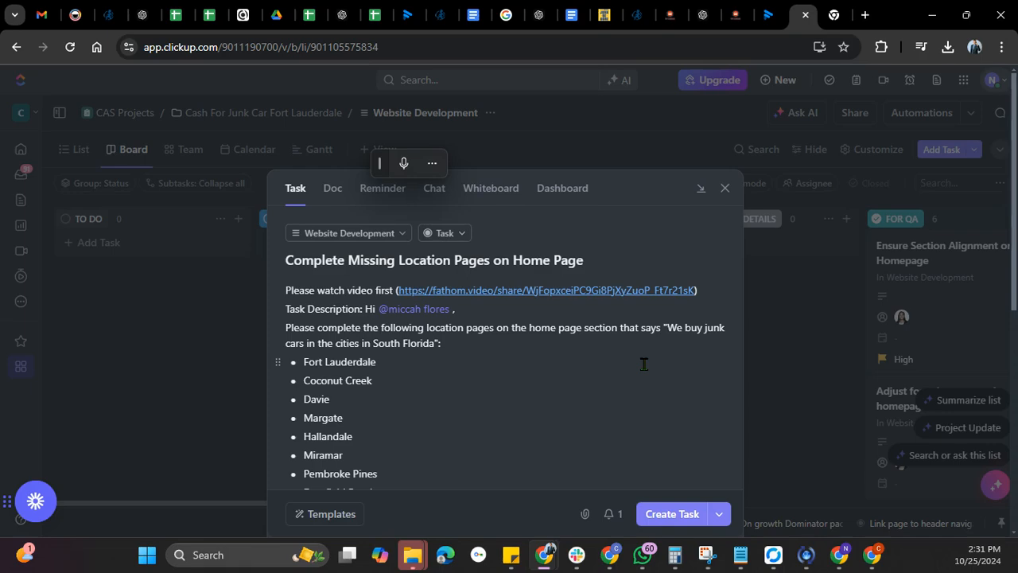
- Assign the task to the developer mentioned in the greeting and set the due date to Monday, October 28
{"action": "scroll", "coordinate": [609, 405], "scroll_direction": "down", "scroll_amount": 10}
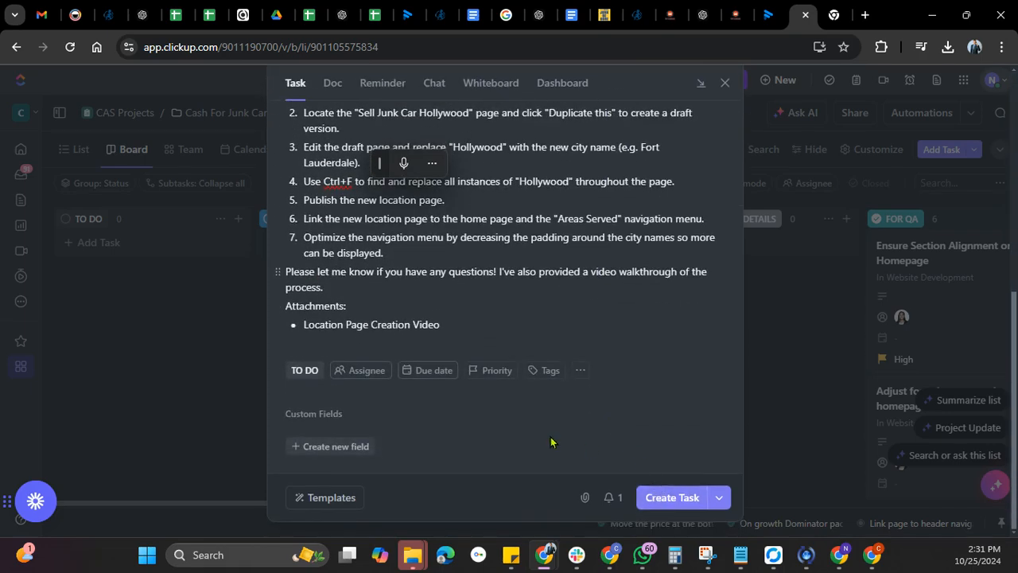
{"action": "left_click", "coordinate": [362, 371]}
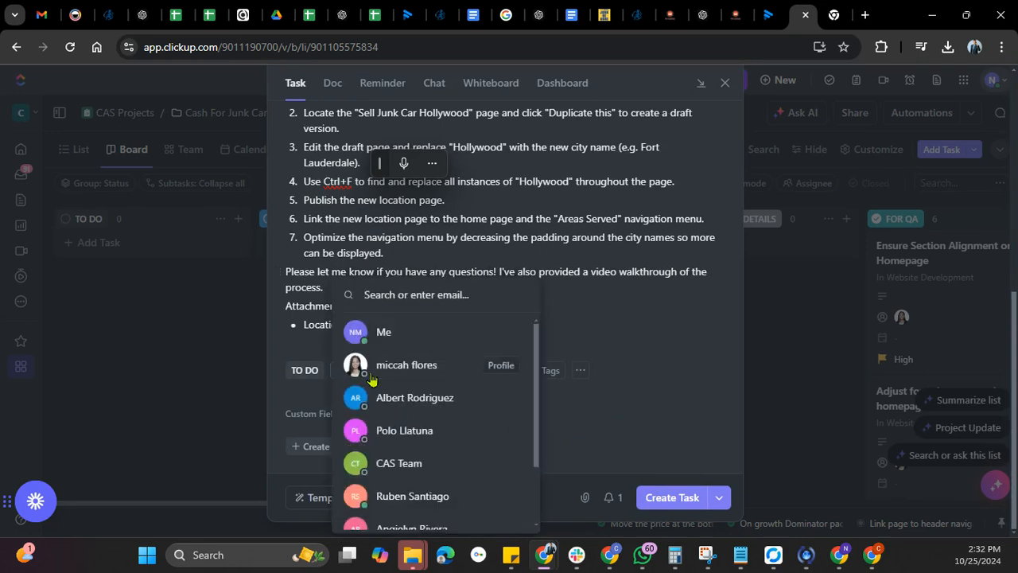
{"action": "left_click", "coordinate": [370, 375]}
{"action": "left_click", "coordinate": [372, 379]}
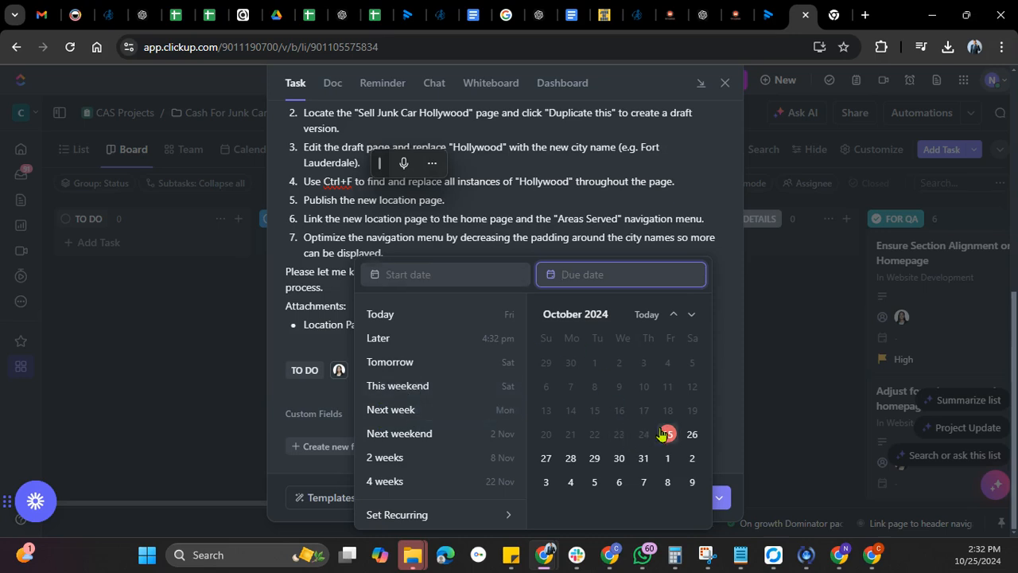
{"action": "left_click", "coordinate": [572, 460]}
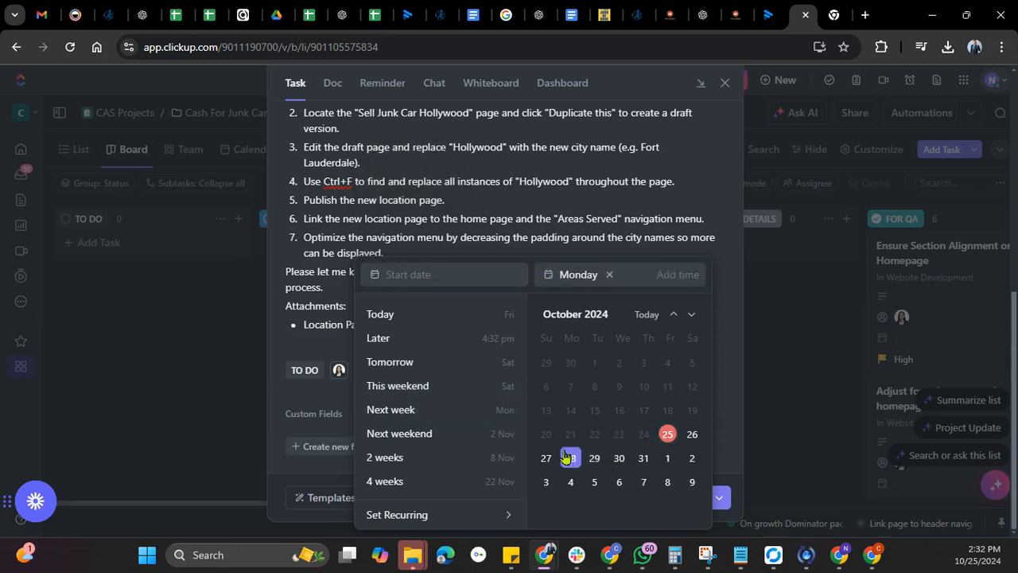
{"action": "left_click", "coordinate": [662, 251]}
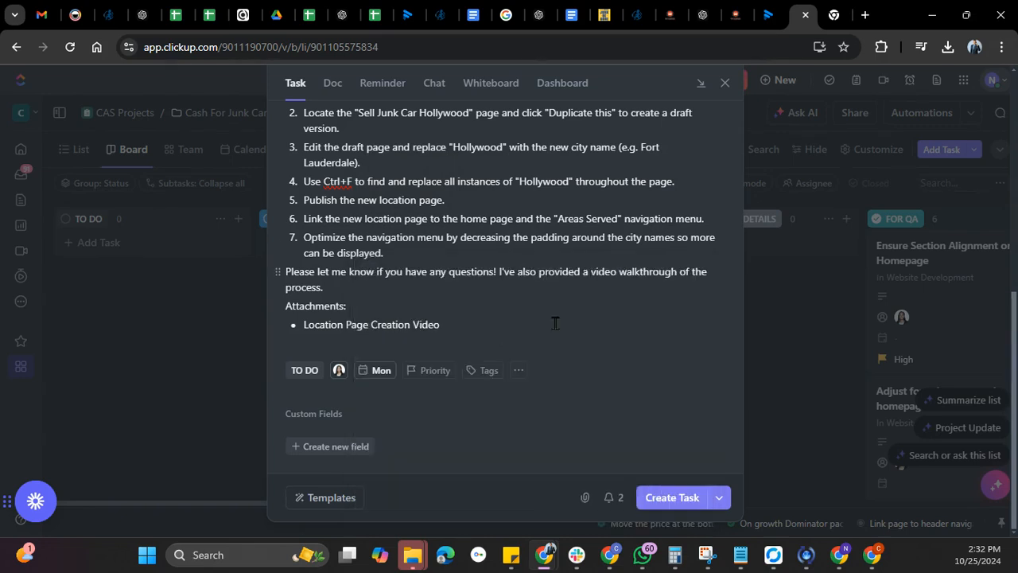
- Set the task's priority to High and create the task
{"action": "left_click", "coordinate": [430, 370]}
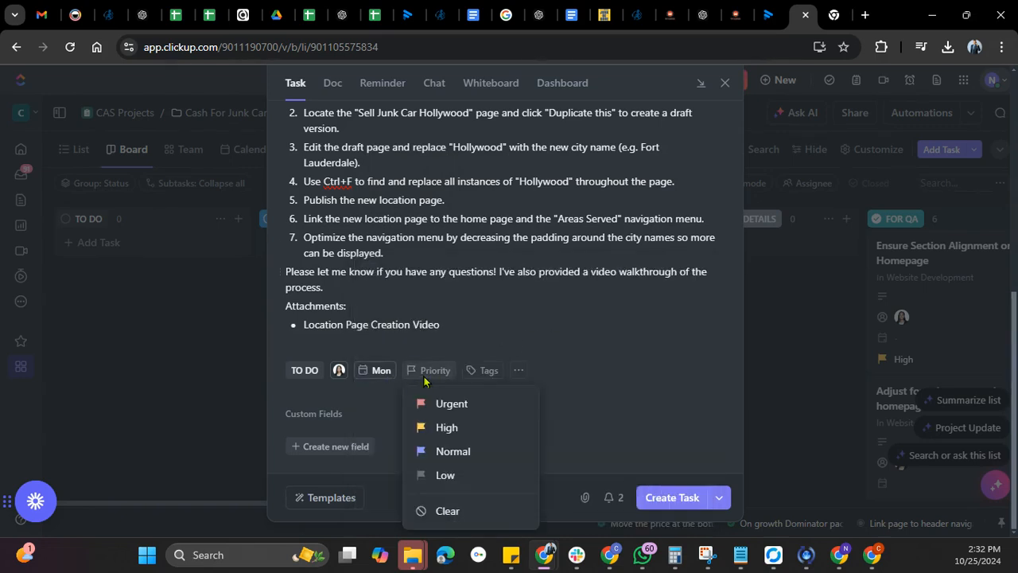
{"action": "left_click", "coordinate": [439, 428]}
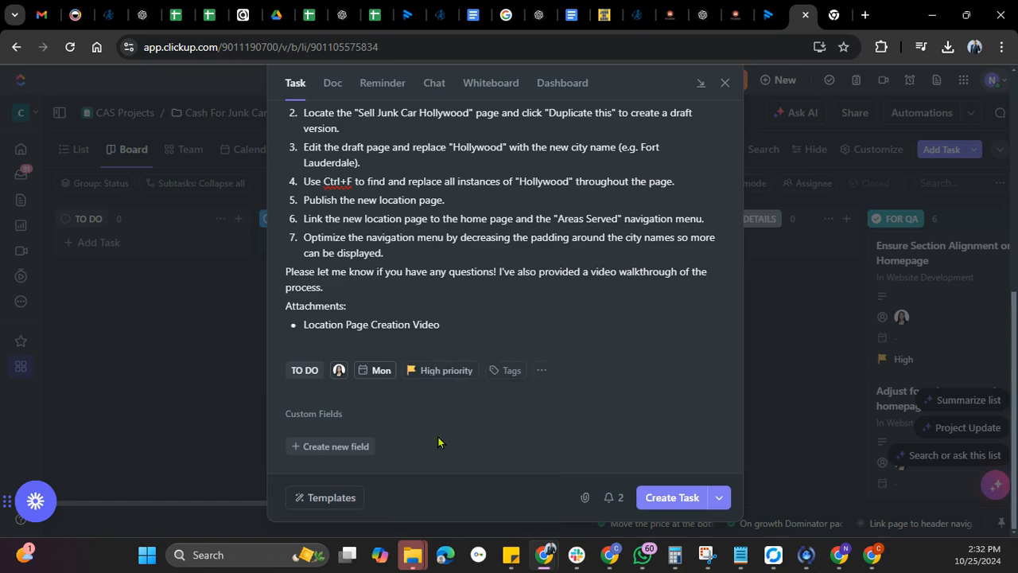
{"action": "left_click", "coordinate": [468, 380]}
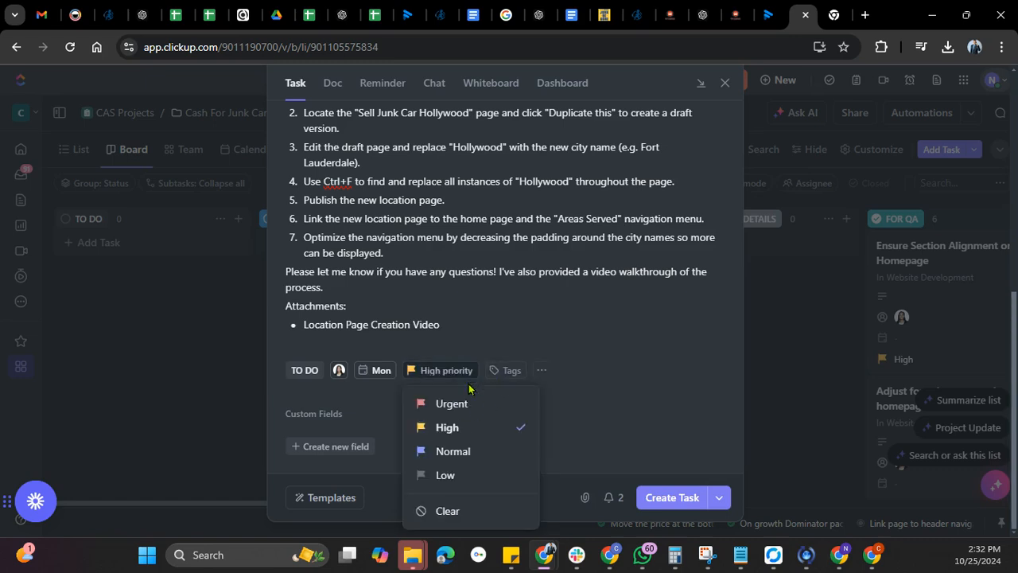
{"action": "left_click", "coordinate": [467, 448]}
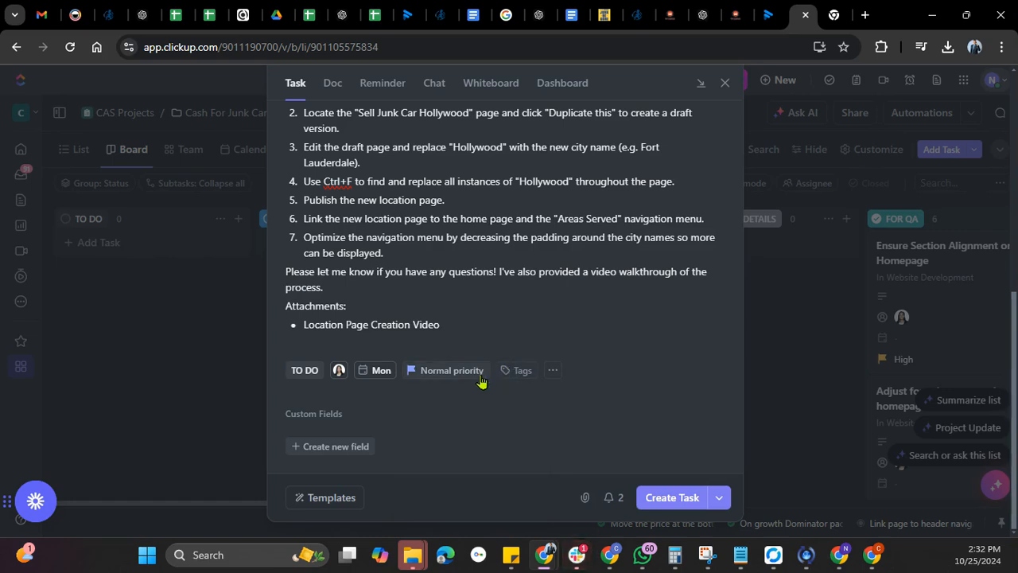
{"action": "left_click", "coordinate": [481, 379]}
{"action": "left_click", "coordinate": [472, 430]}
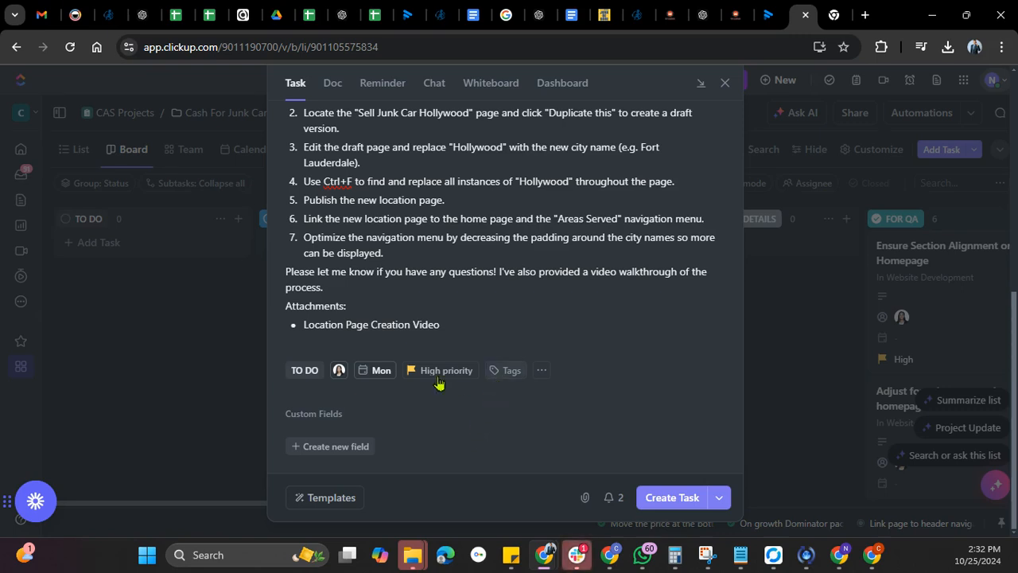
{"action": "left_click", "coordinate": [663, 505]}
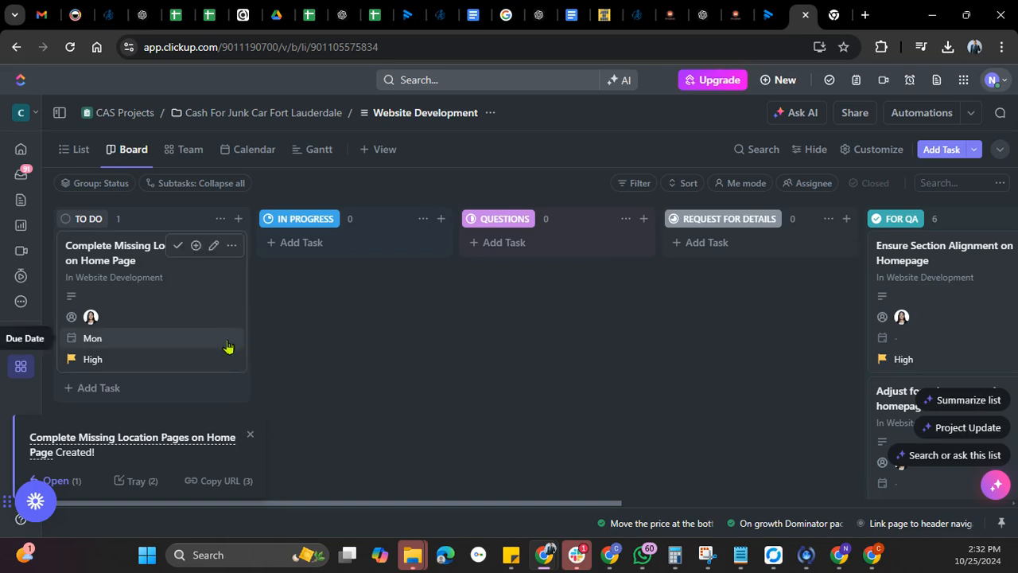
- Open the new "Complete Missing Location Pages on Home Page" task, copy its title and switch to Slack
{"action": "left_click", "coordinate": [113, 268]}
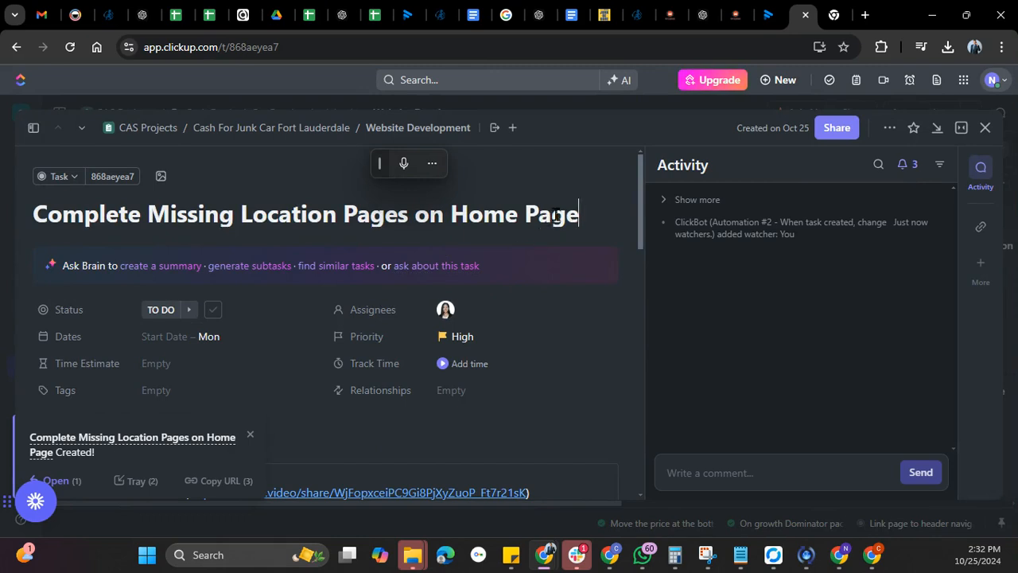
{"action": "left_click_drag", "start_coordinate": [579, 214], "coordinate": [32, 224]}
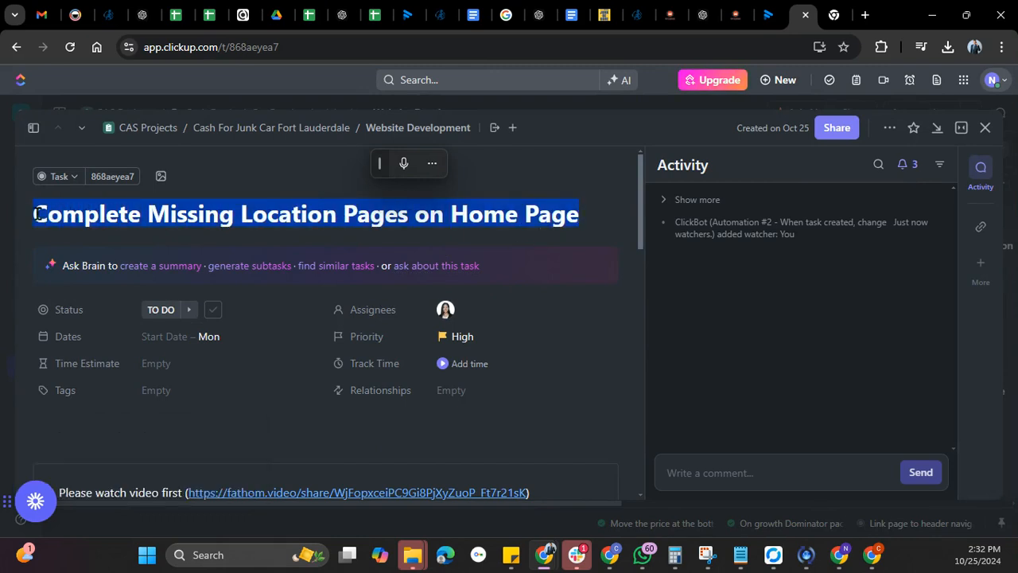
{"action": "right_click", "coordinate": [45, 224]}
{"action": "left_click", "coordinate": [112, 312]}
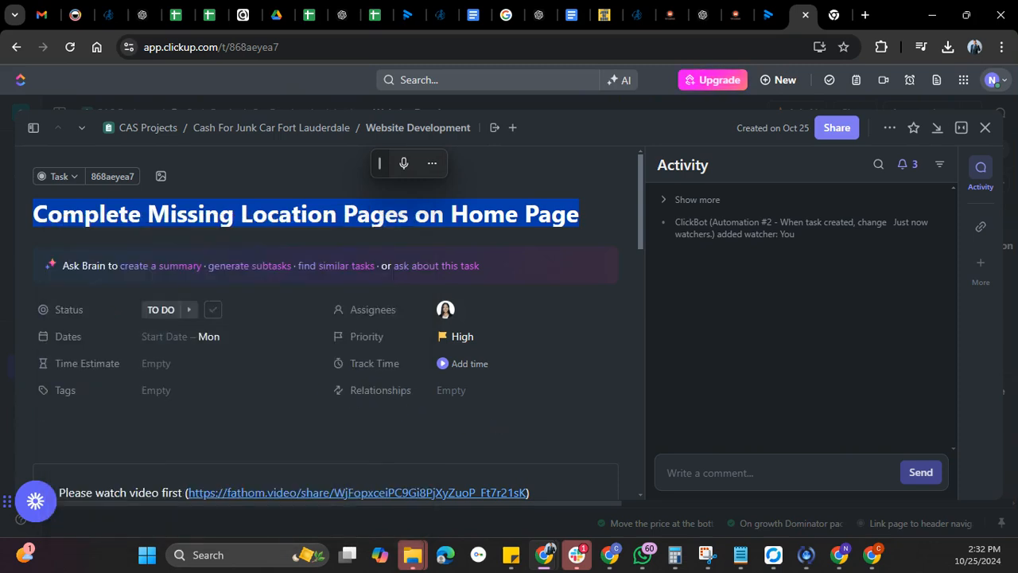
{"action": "key", "text": "alt+Tab"}
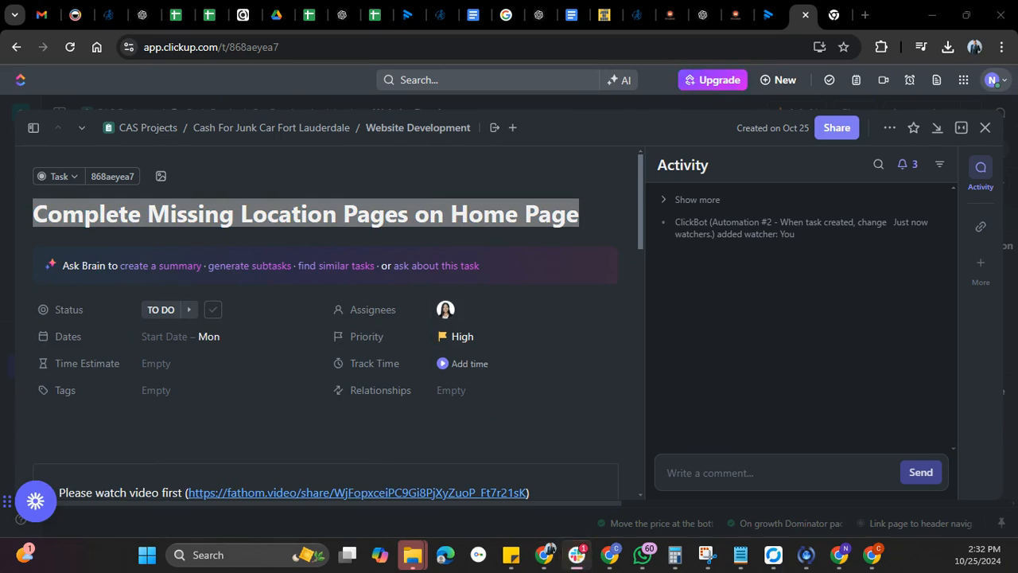
- Copy the task's private link from its ClickUp sharing options and close them
{"action": "left_click", "coordinate": [848, 134]}
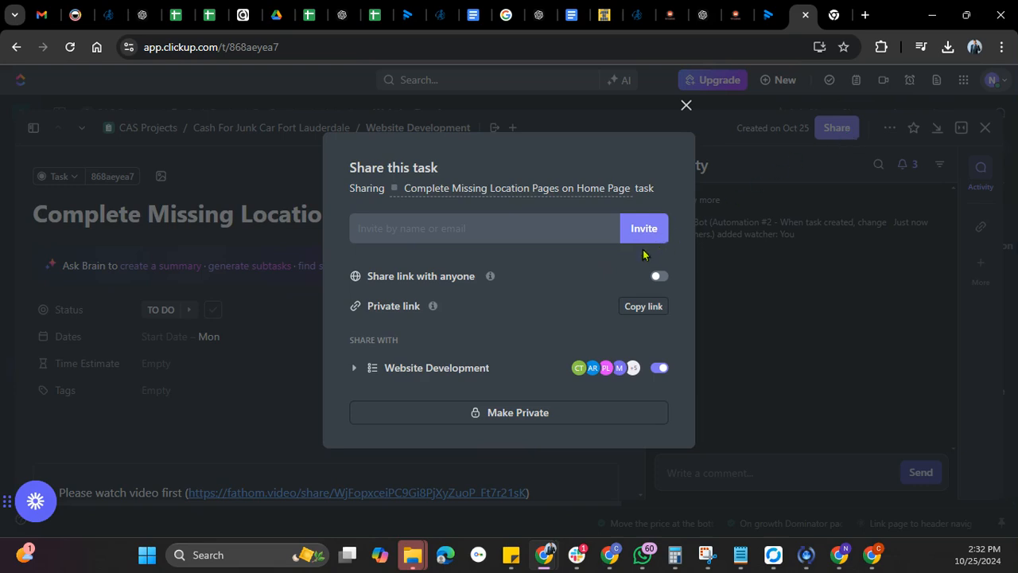
{"action": "left_click", "coordinate": [643, 308]}
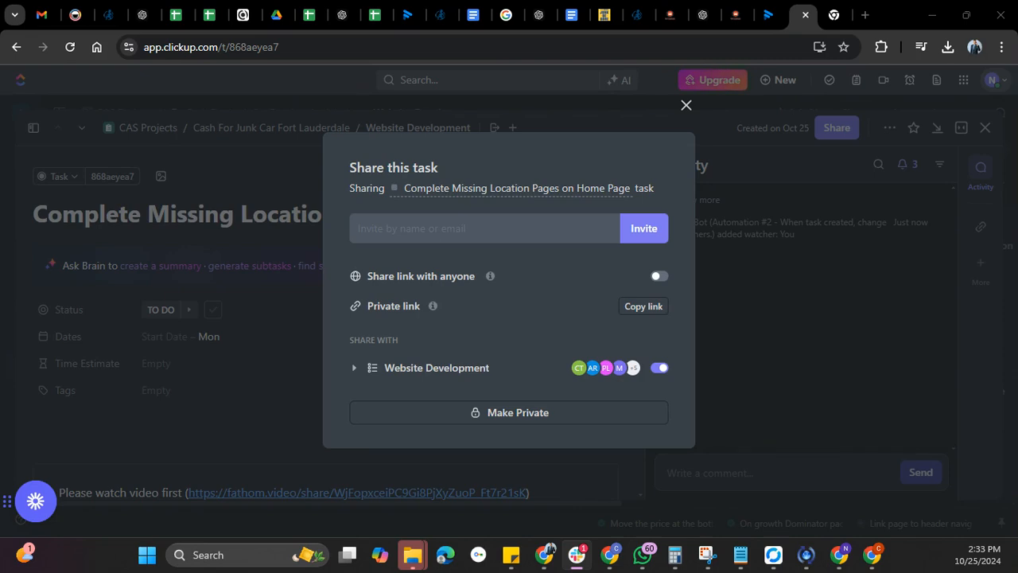
{"action": "left_click", "coordinate": [760, 312]}
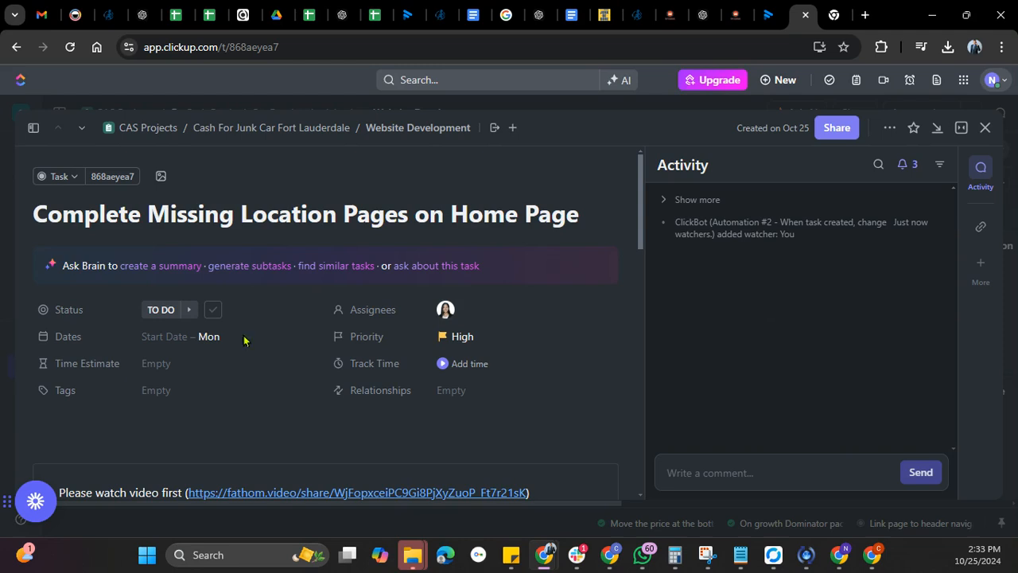
- Set the task's time estimate to 2 hours
{"action": "left_click", "coordinate": [149, 365]}
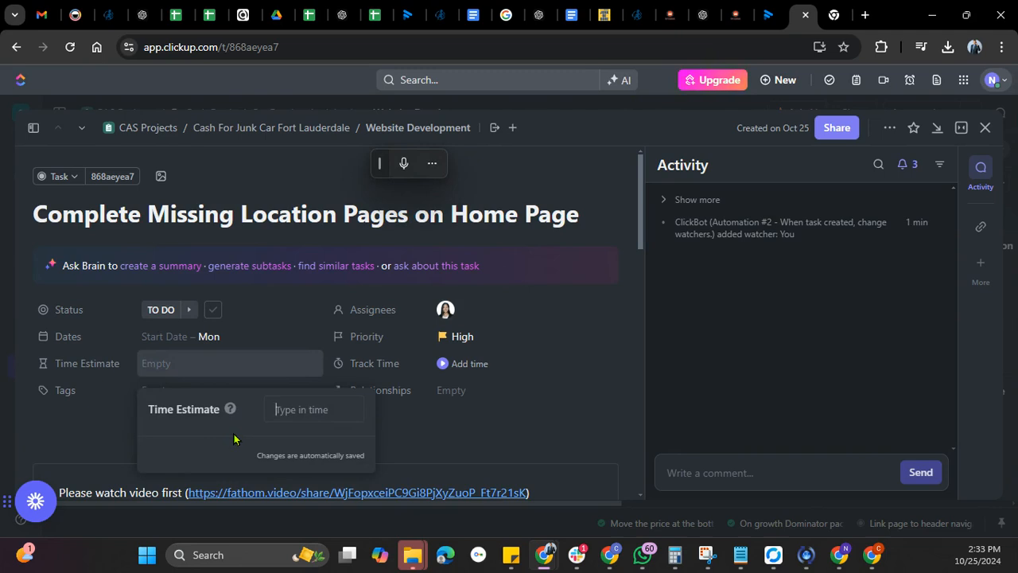
{"action": "type", "text": "2 hours"}
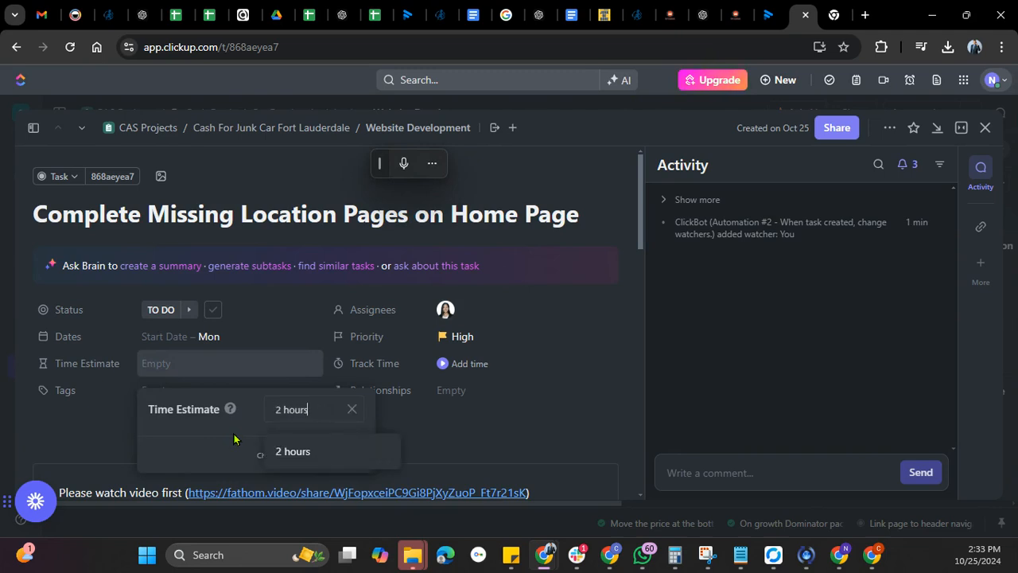
{"action": "key", "text": "Return"}
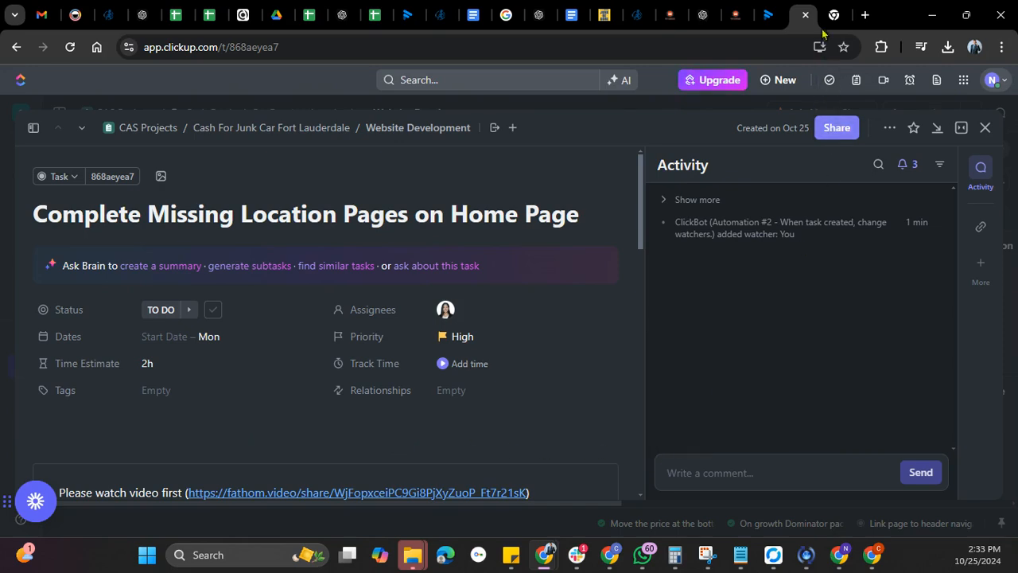
- Copy the web address of the Cash For Junk Car Fort Lauderdale home page
{"action": "left_click", "coordinate": [734, 15]}
{"action": "left_click", "coordinate": [355, 45]}
{"action": "right_click", "coordinate": [356, 45]}
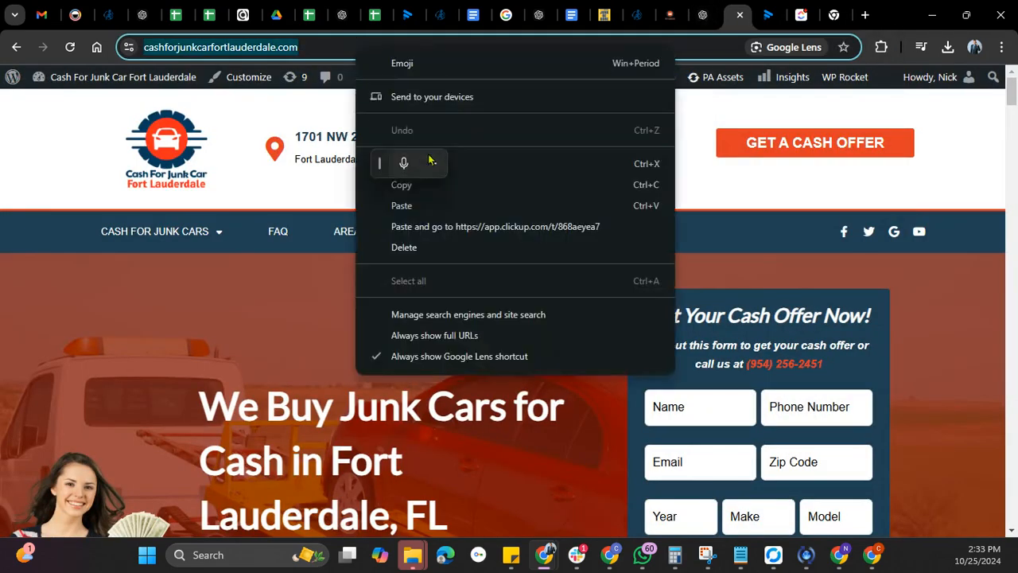
{"action": "left_click", "coordinate": [436, 189]}
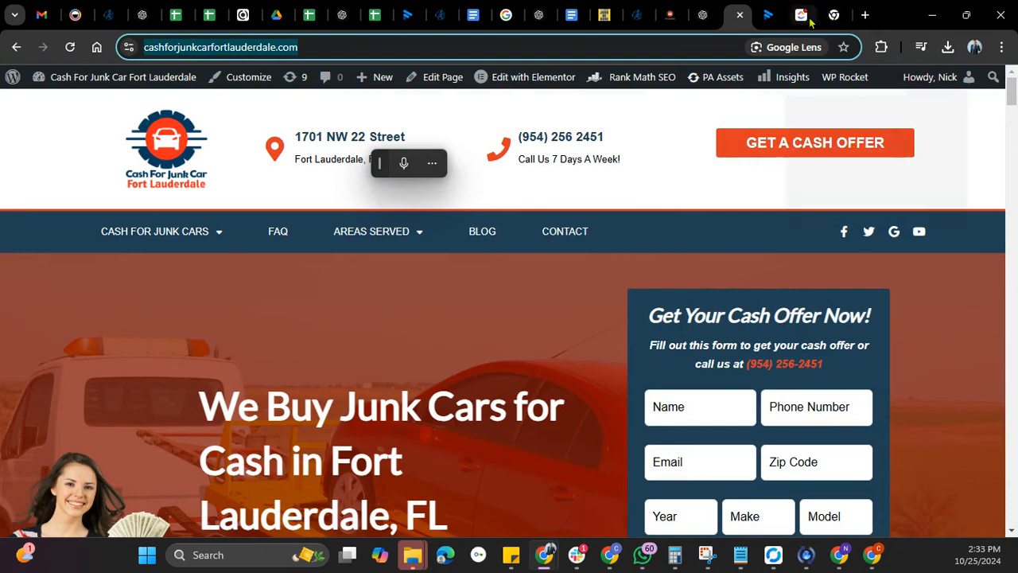
{"action": "left_click", "coordinate": [799, 15]}
{"action": "left_click", "coordinate": [733, 474]}
{"action": "right_click", "coordinate": [734, 480]}
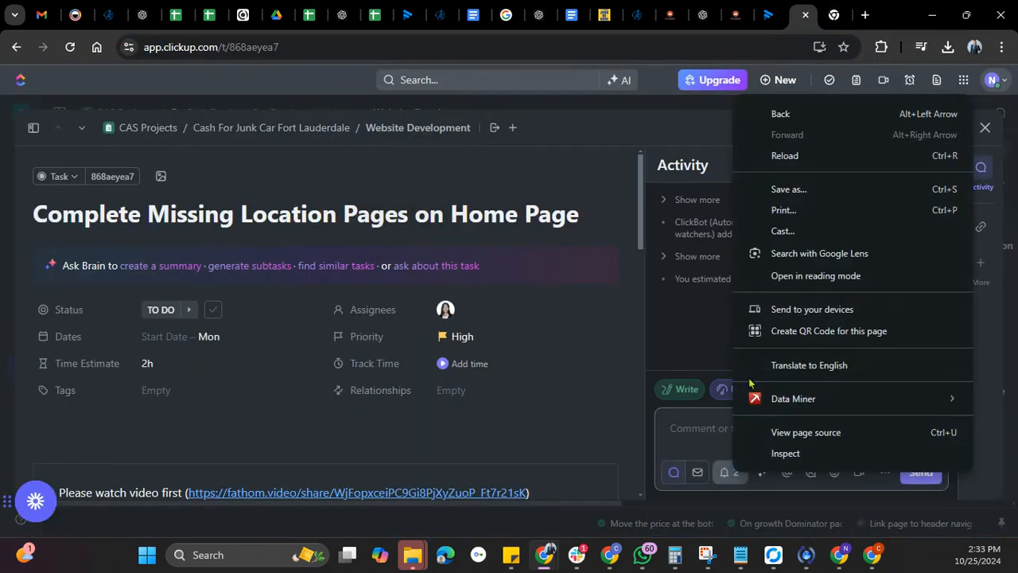
{"action": "left_click", "coordinate": [686, 424]}
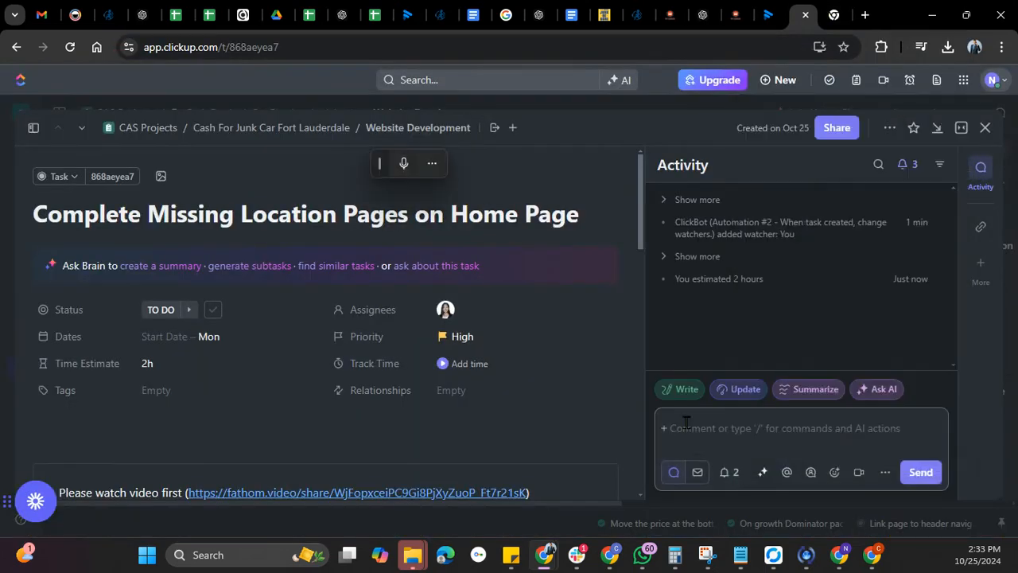
{"action": "key", "text": "ctrl+v"}
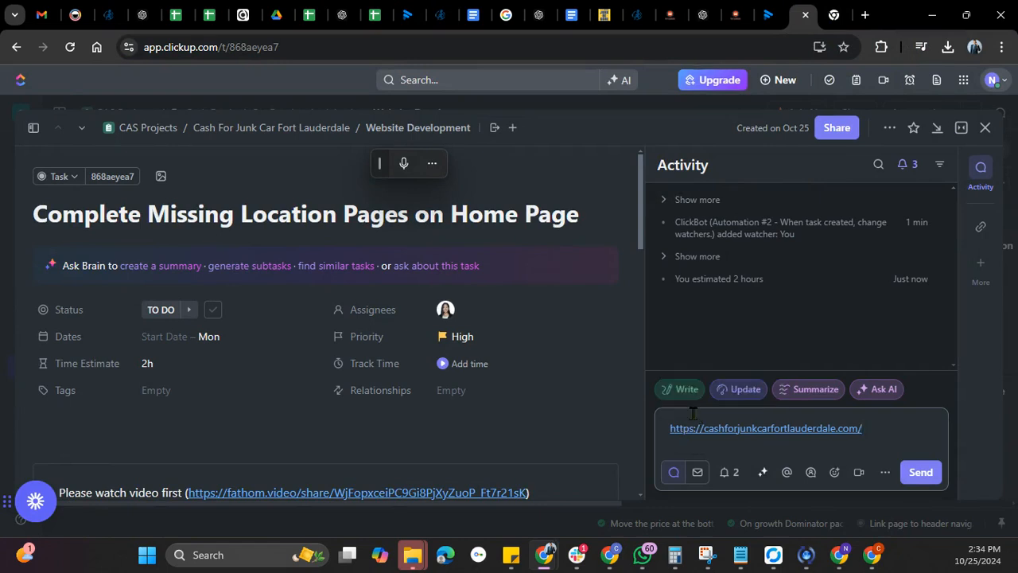
{"action": "left_click", "coordinate": [907, 474]}
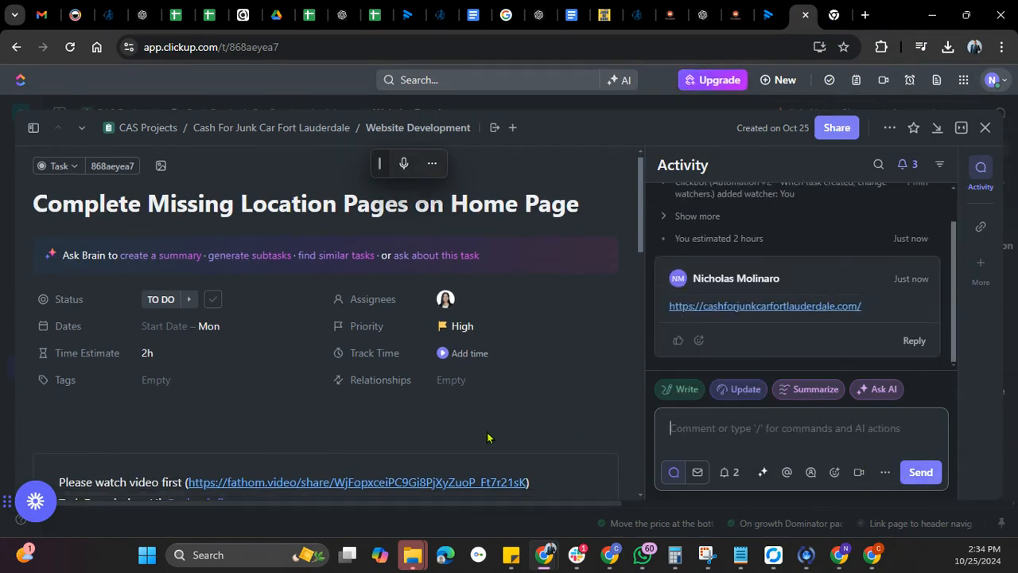
{"action": "scroll", "coordinate": [487, 437], "scroll_direction": "down", "scroll_amount": 2}
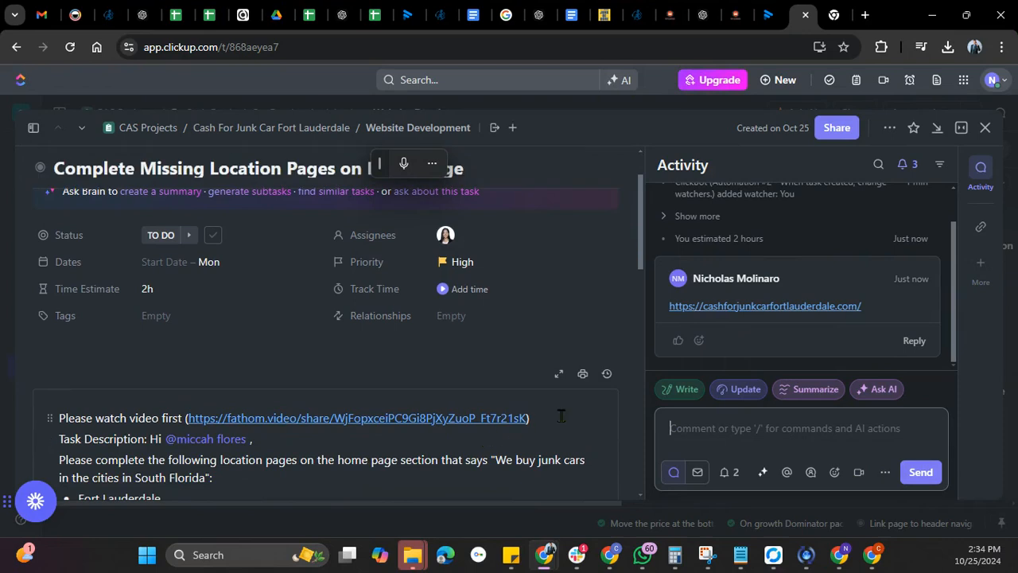
{"action": "scroll", "coordinate": [529, 440], "scroll_direction": "down", "scroll_amount": 2}
{"action": "scroll", "coordinate": [529, 440], "scroll_direction": "up", "scroll_amount": 2}
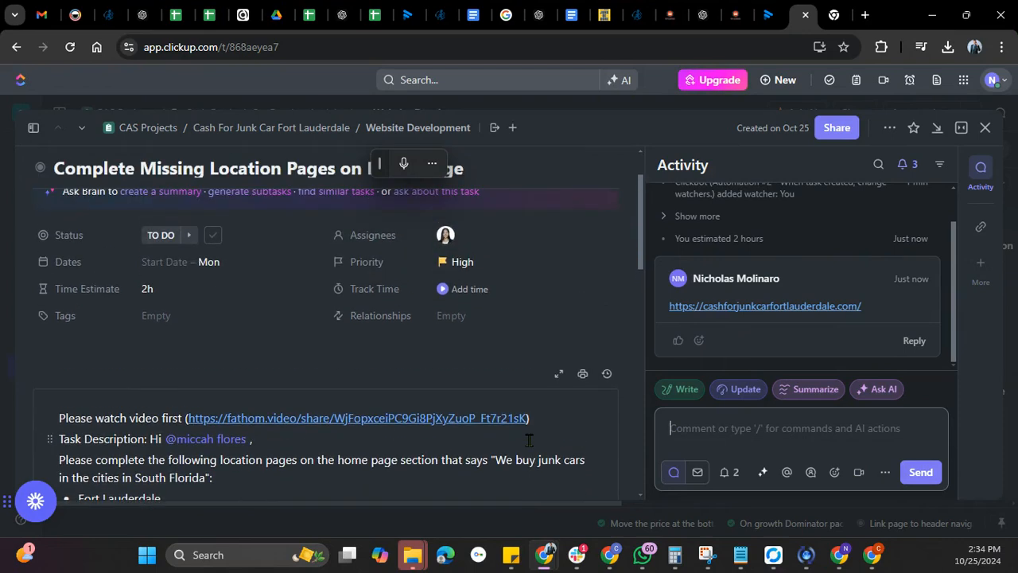